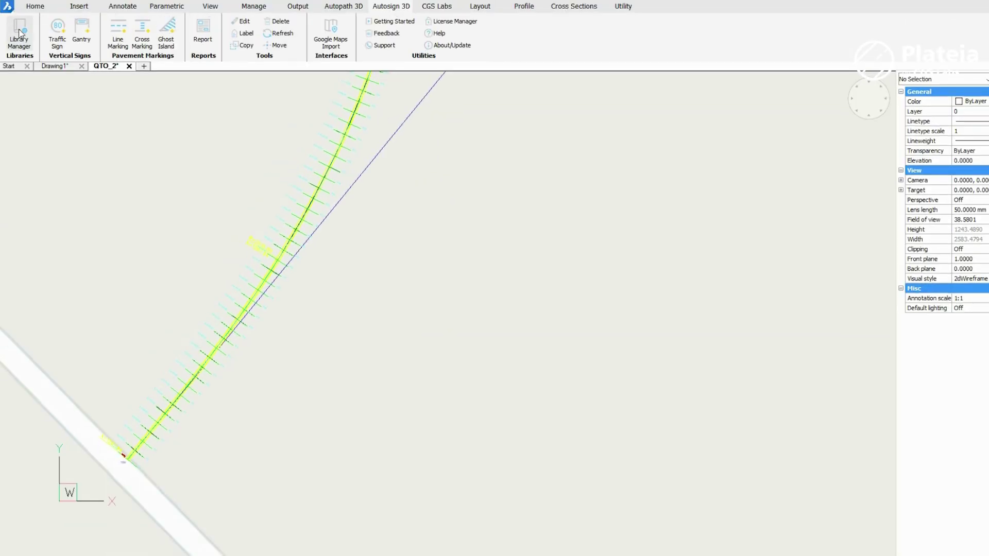
- Install the AUSTRIAN signaling package from the downloadable libraries and set aashto_TS as the library to use
left_click(16, 34)
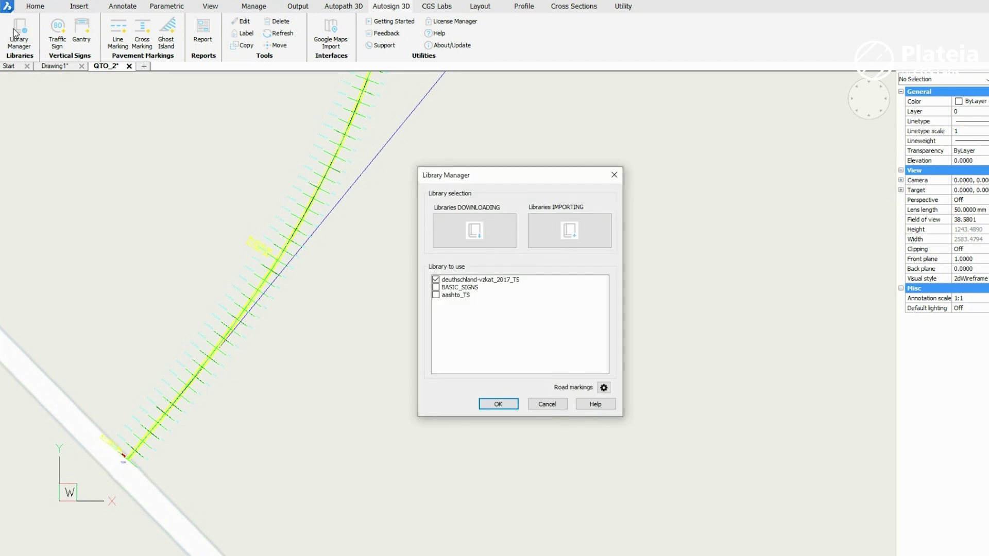
left_click(470, 239)
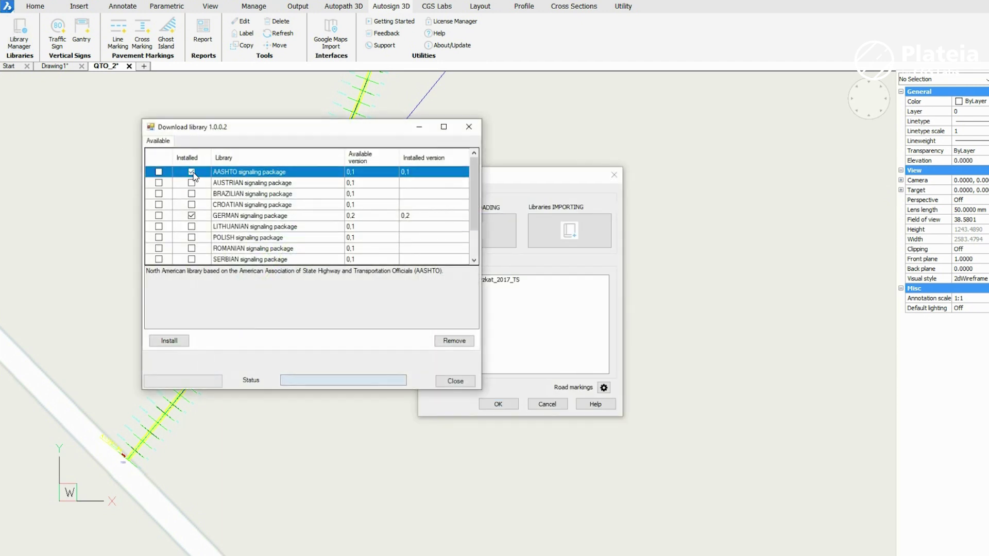
left_click(159, 183)
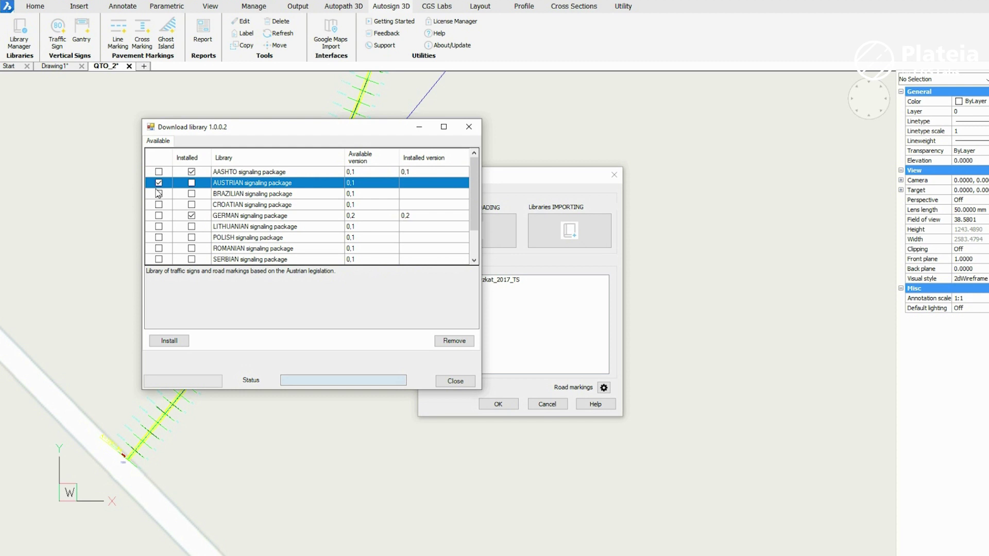
left_click(168, 341)
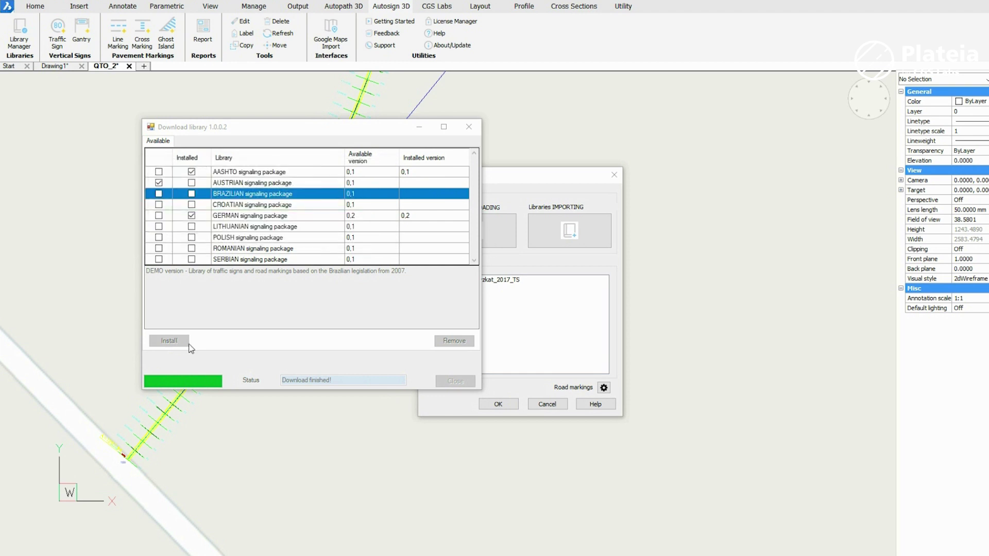
left_click(534, 315)
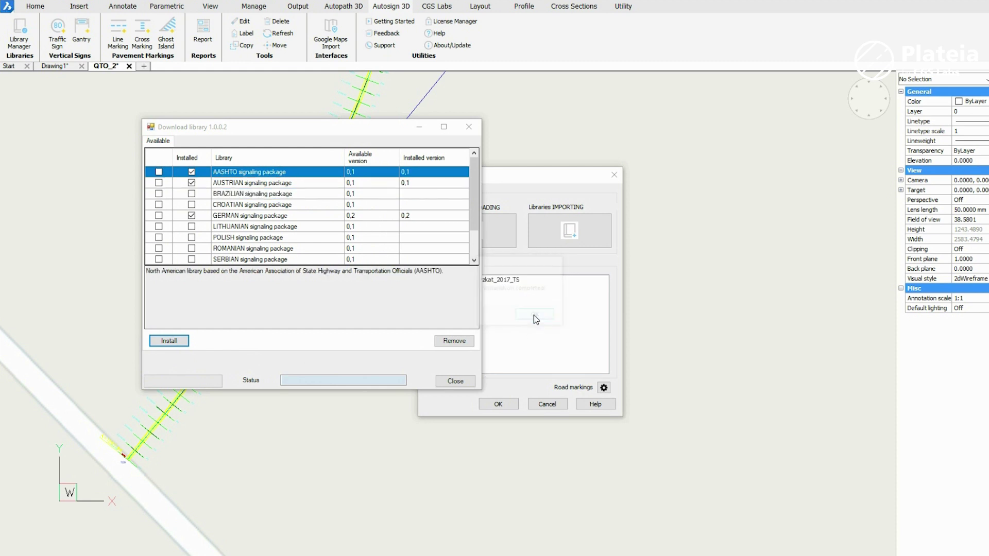
left_click(454, 382)
left_click(547, 404)
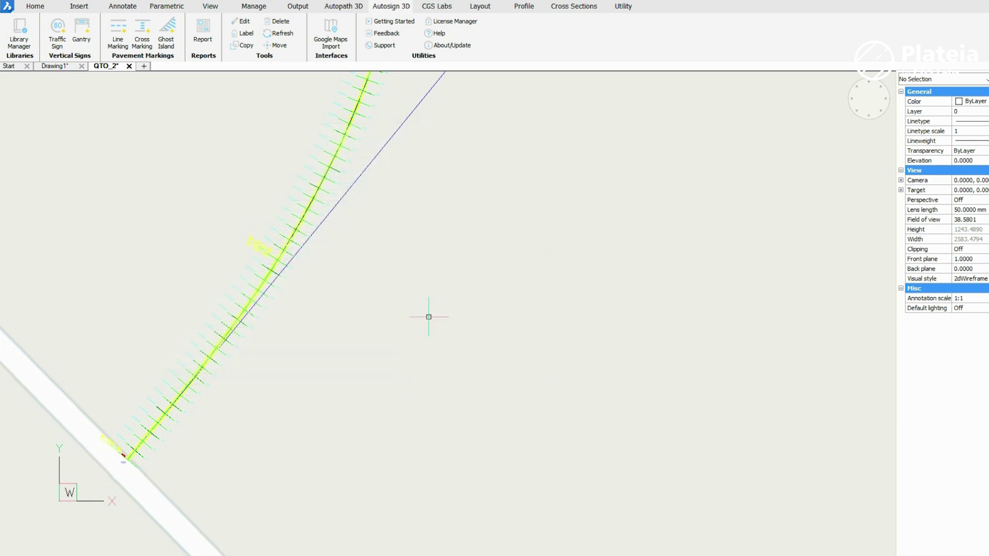
left_click(31, 40)
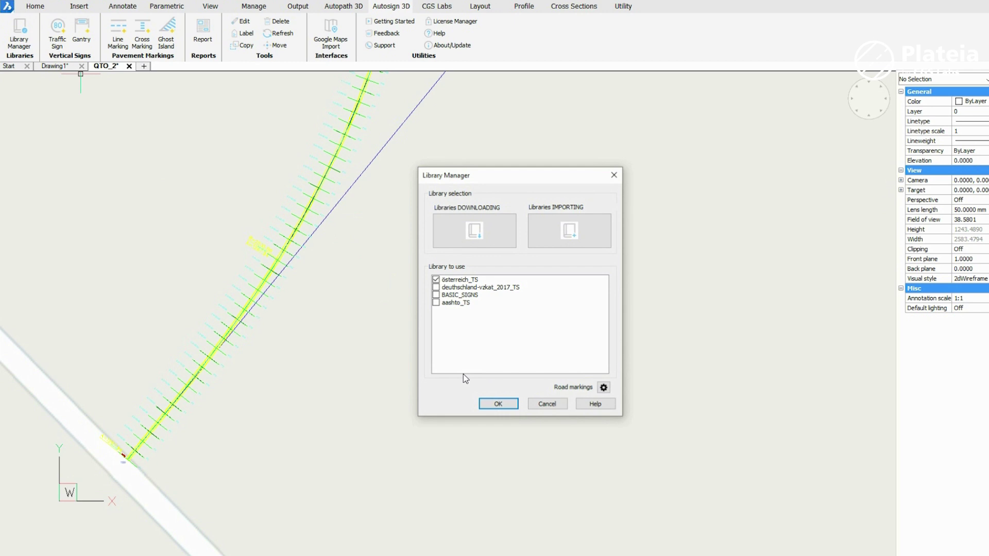
left_click(498, 403)
- Place the R3-5a ONLY arrow sign from the MUTCD Regulatory R1-R6 group on the right of AXIS_ROAD at about station 0.405
left_click(58, 34)
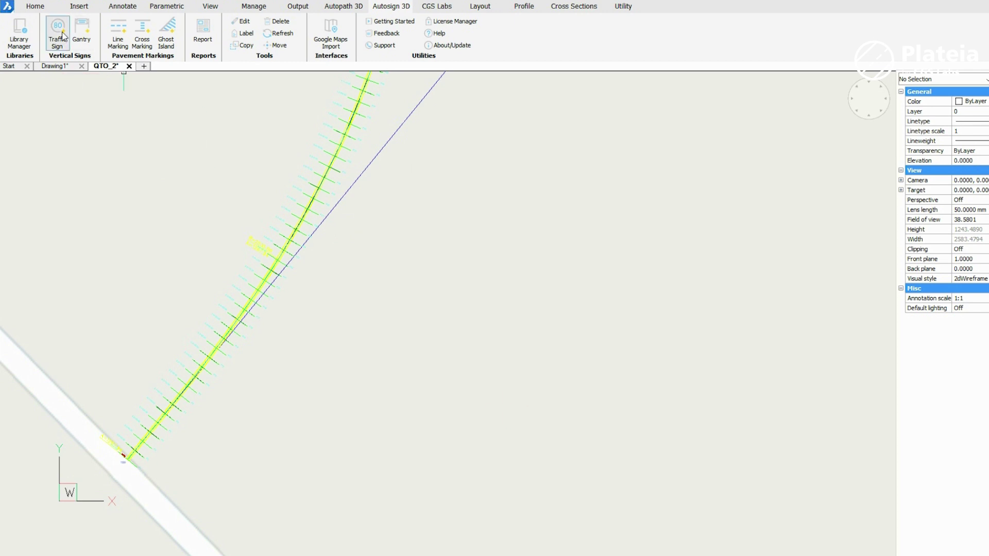
left_click(103, 148)
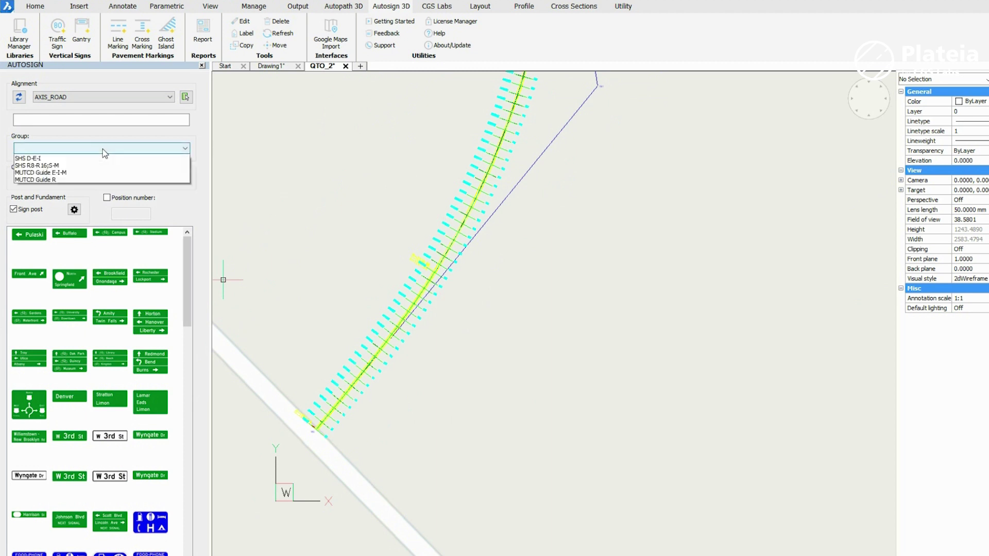
left_click(103, 160)
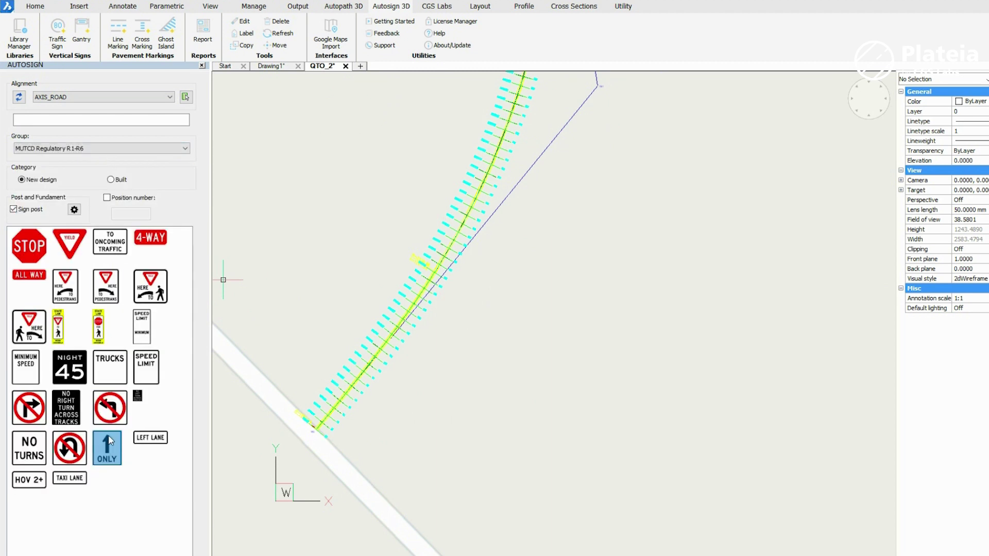
scroll(407, 338, "up", 6)
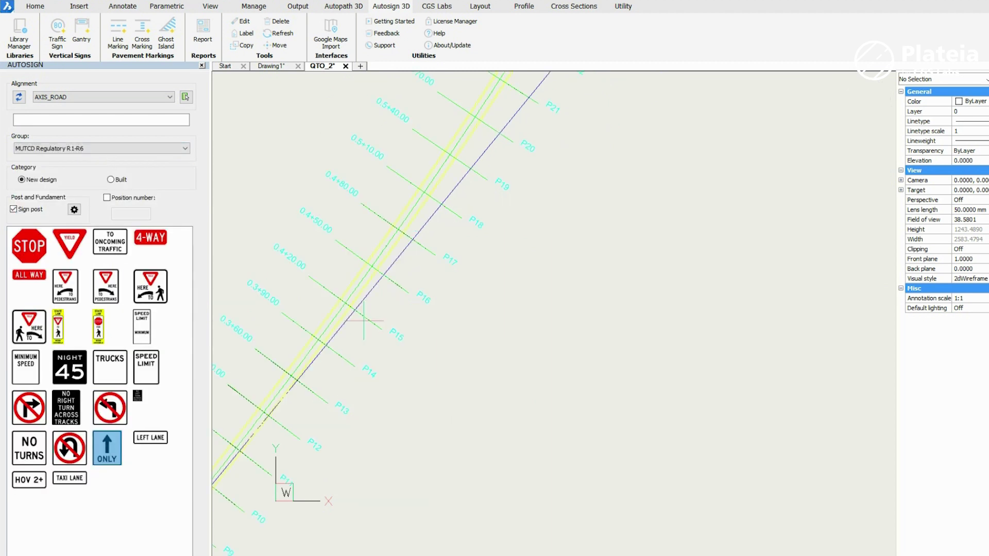
scroll(330, 303, "up", 3)
left_click(347, 249)
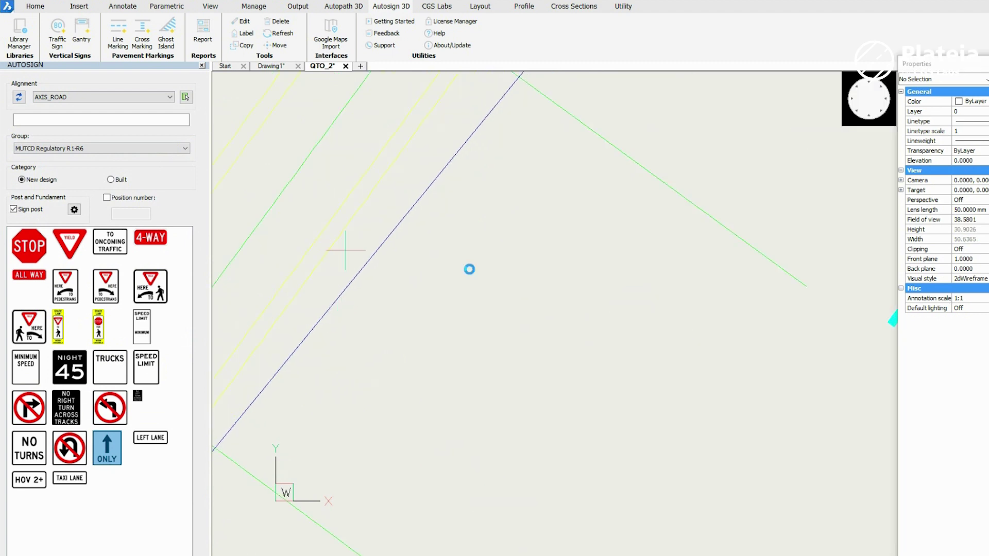
scroll(469, 270, "down", 3)
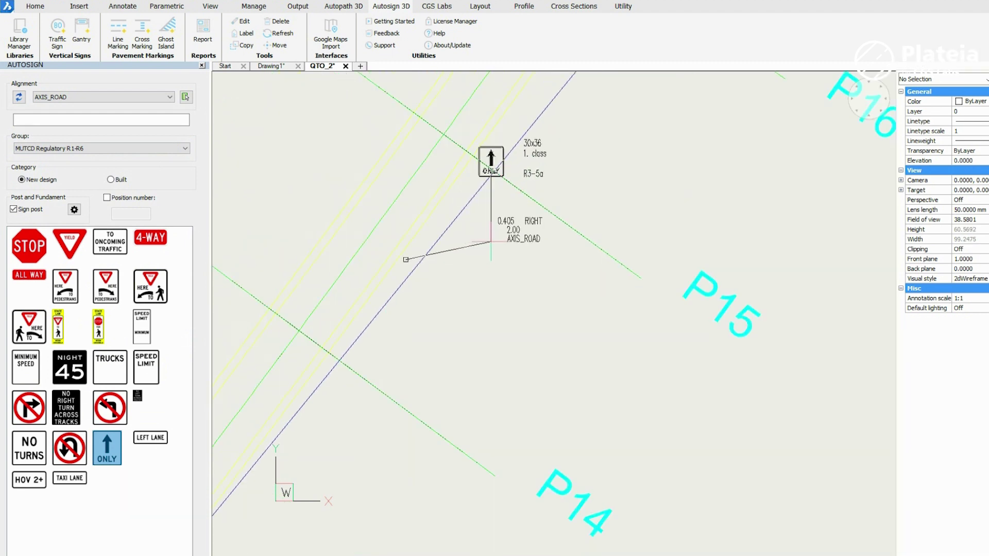
left_click(491, 242)
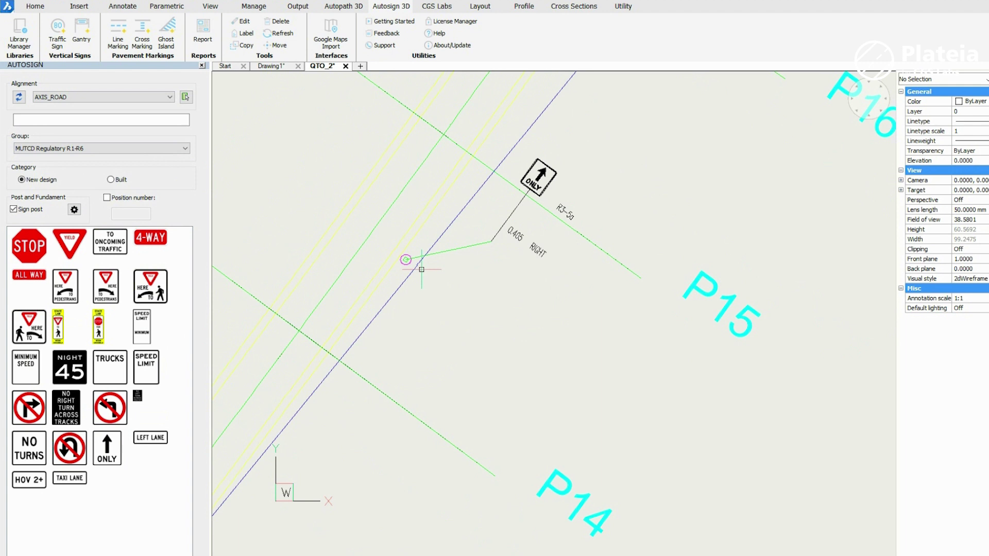
- Place the W3-3 traffic signal warning sign from the MUTCD Regulatory Warning W1-W5 group on the road's right side at about station 0.444
left_click(132, 149)
left_click(77, 172)
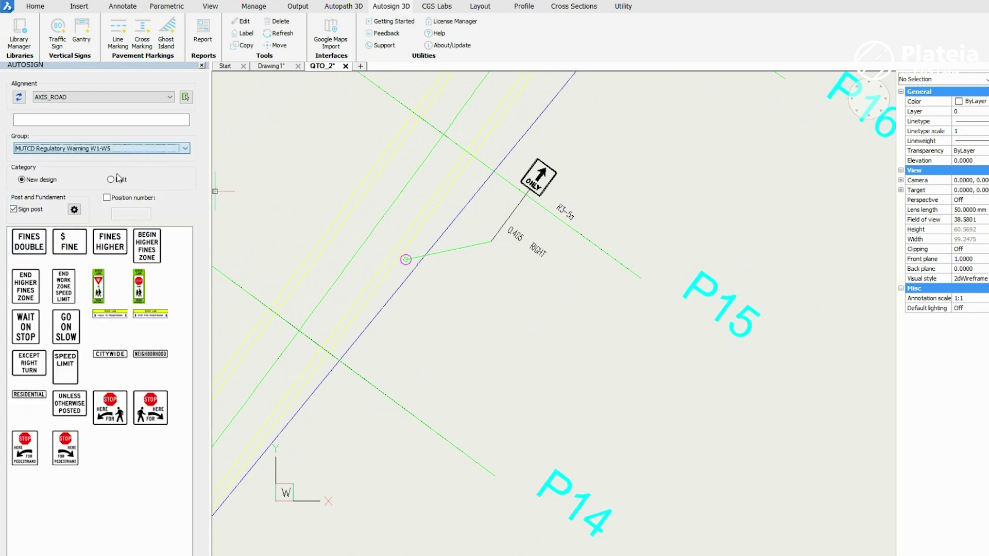
scroll(137, 376, "down", 5)
scroll(138, 375, "down", 1)
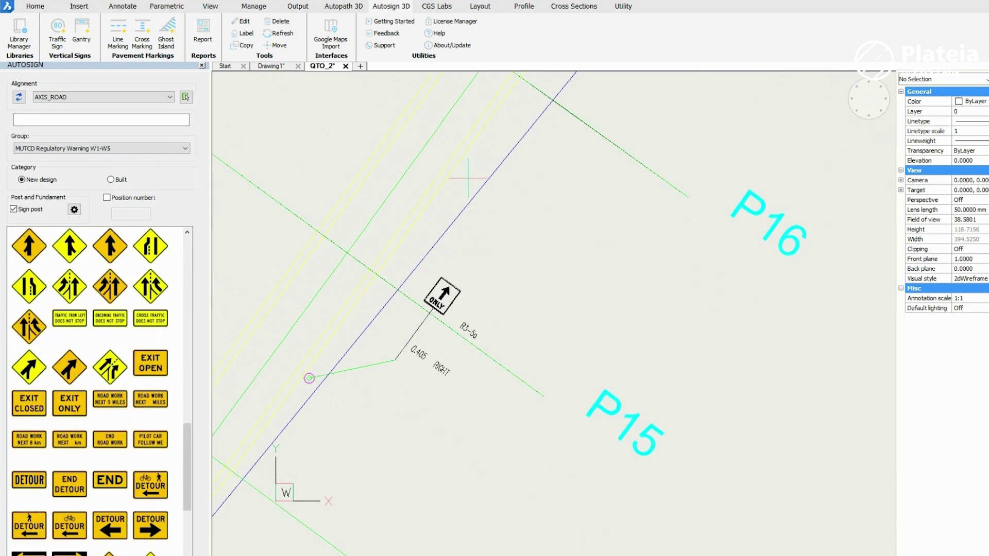
scroll(539, 160, "down", 3)
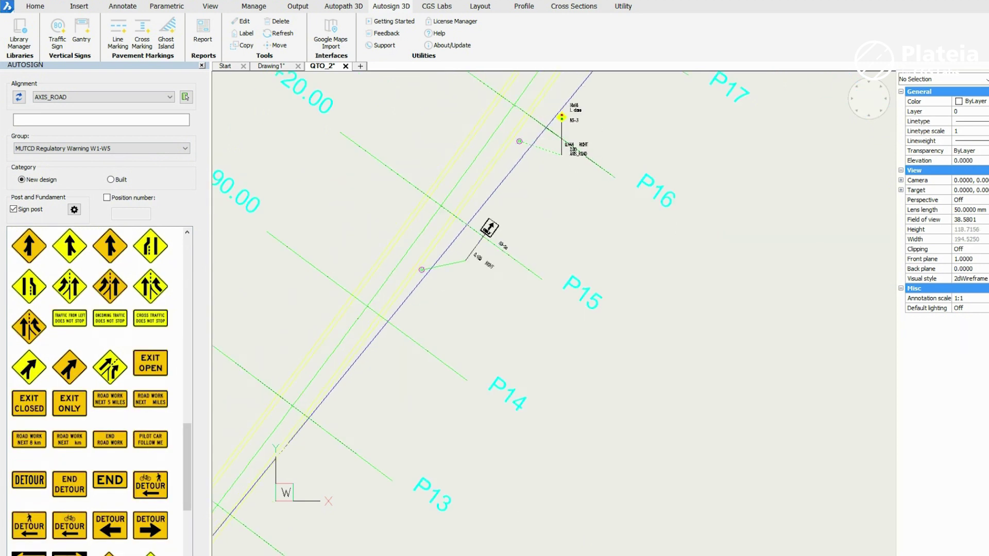
left_click(576, 102)
scroll(564, 108, "up", 3)
scroll(577, 122, "up", 4)
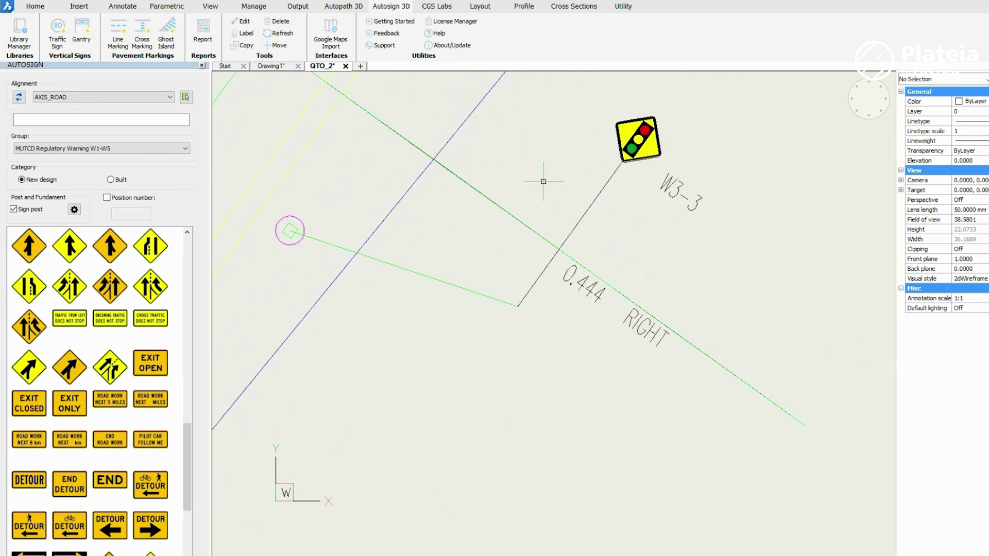
- Place the orange W8-5 slippery road sign from the MUTCD Regulatory Warning W6-W12 group on the road's left side at about station 0.432
scroll(628, 245, "down", 3)
left_click(124, 149)
left_click(95, 178)
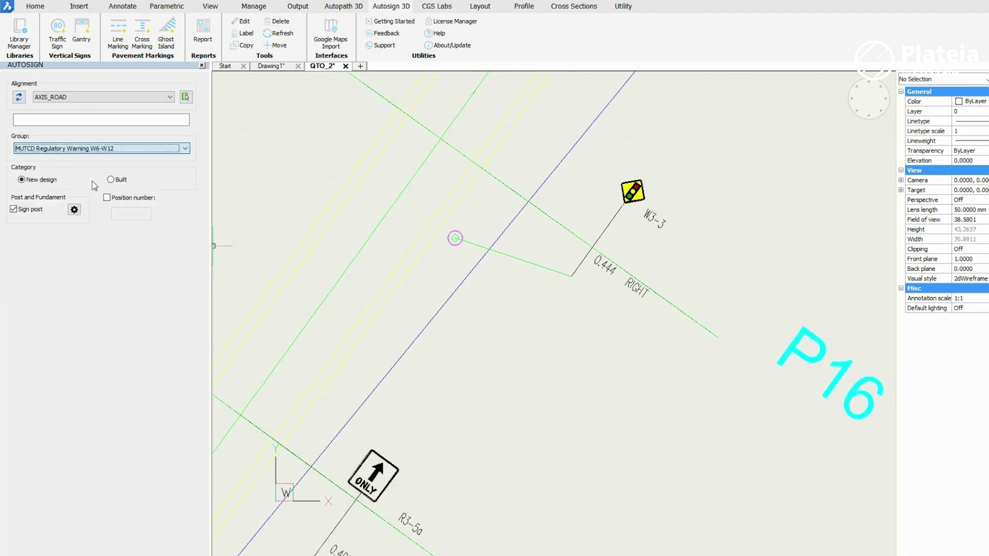
scroll(191, 347, "down", 5)
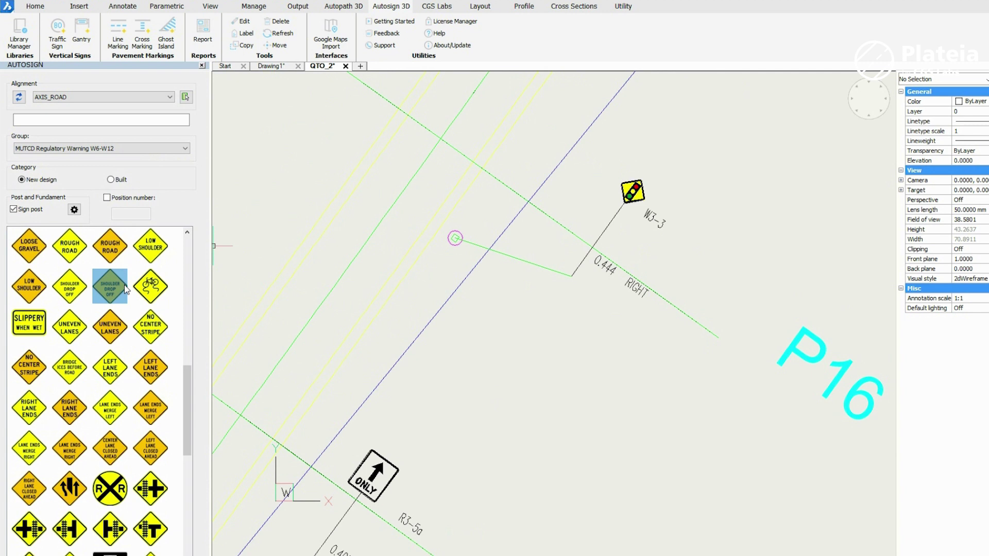
left_click(27, 330)
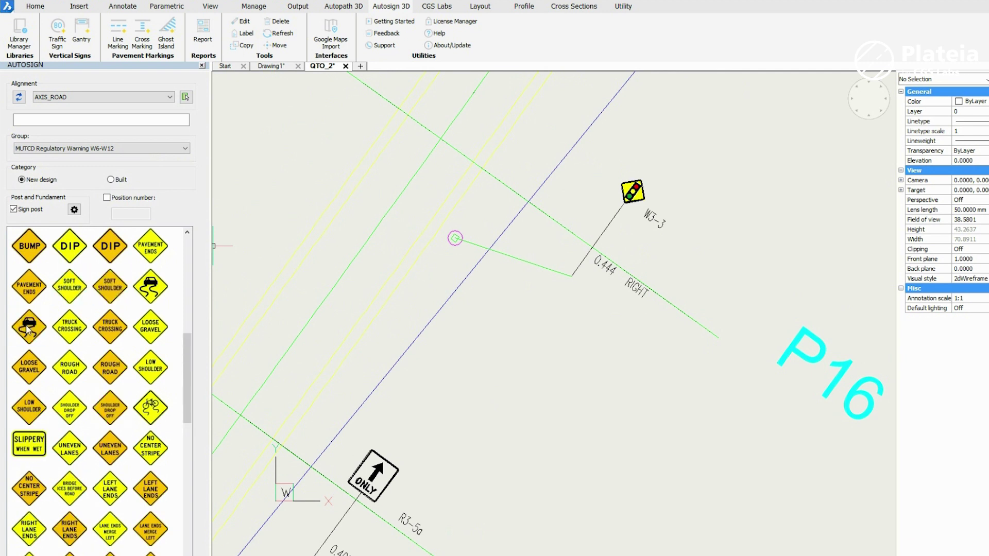
left_click(270, 267)
scroll(301, 259, "down", 4)
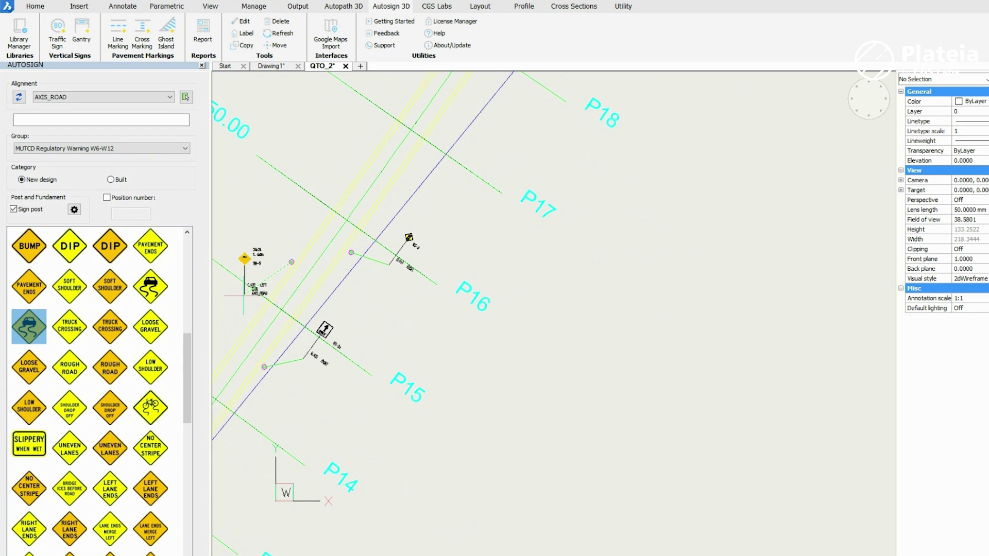
left_click(243, 296)
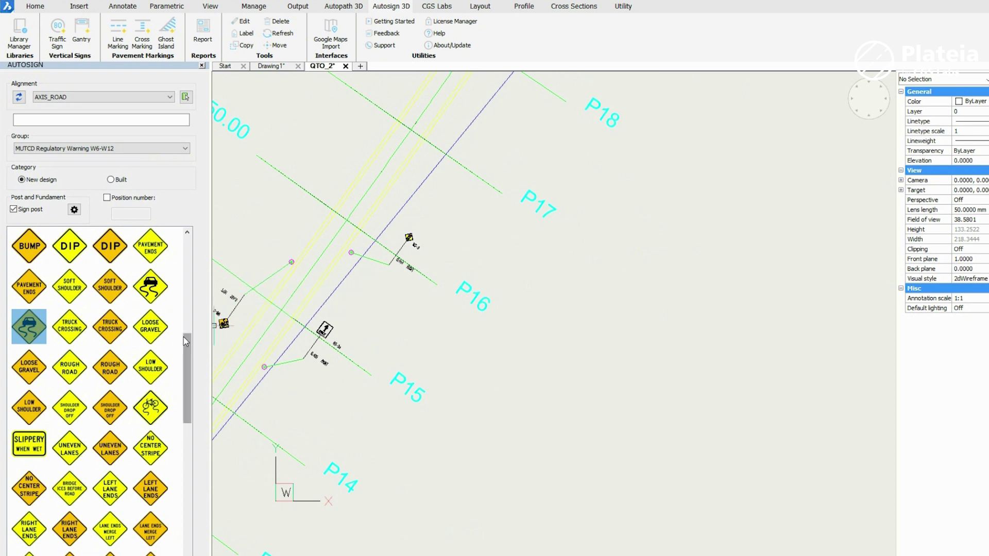
- Place the orange W21-1 worker symbol sign from the SHS W group left of the road at about station 0.362, and finish sign placement
scroll(184, 337, "down", 3)
left_click(130, 151)
left_click(31, 160)
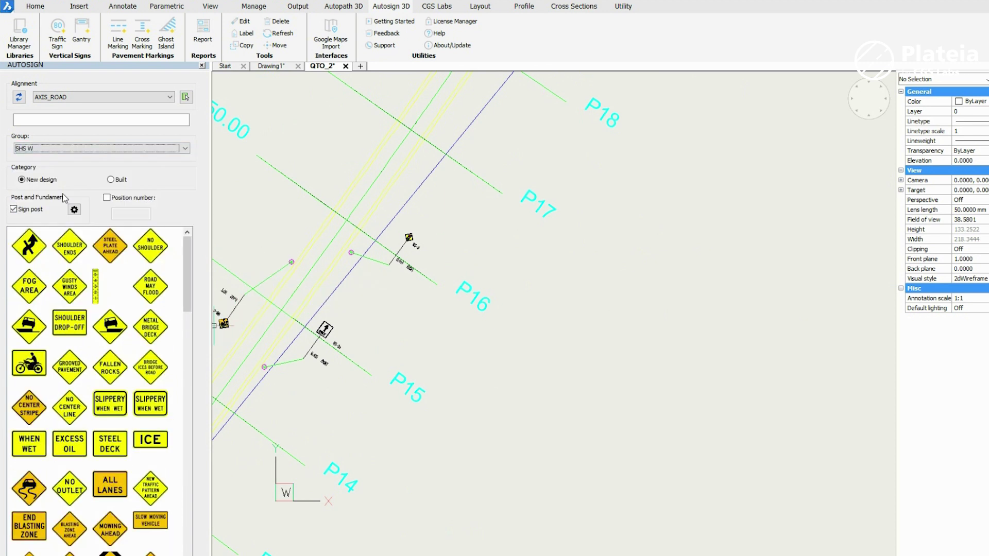
scroll(191, 321, "down", 1)
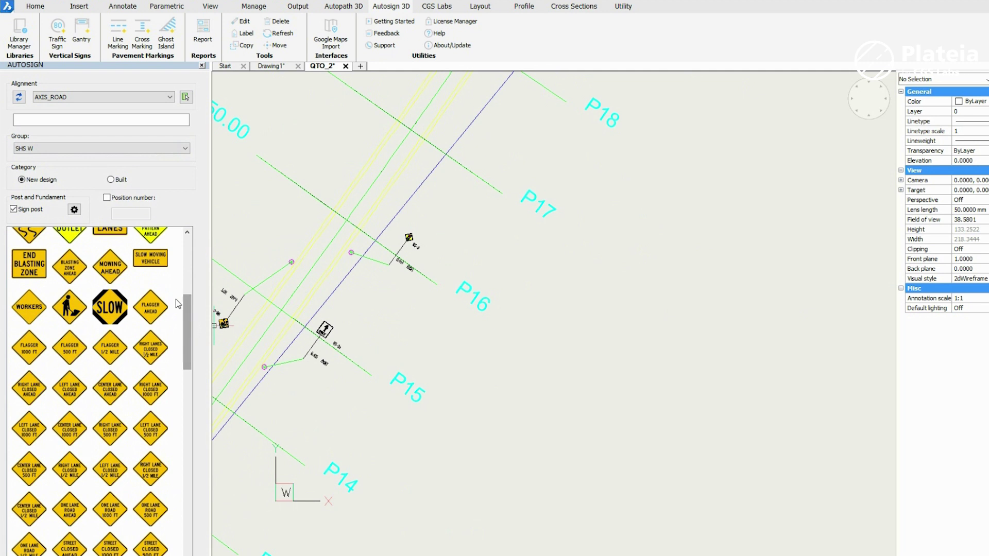
left_click(70, 308)
scroll(612, 305, "down", 3)
scroll(461, 368, "up", 4)
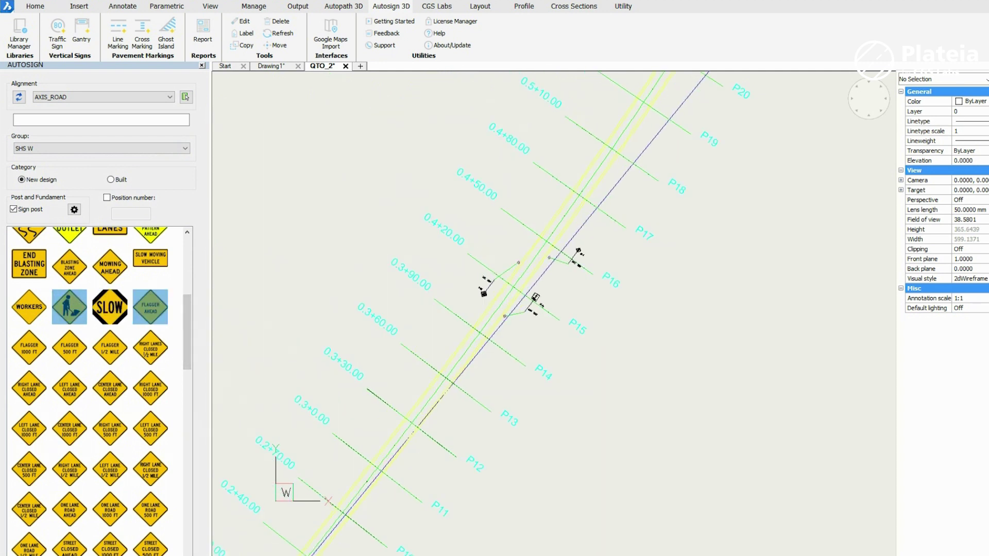
left_click(386, 374)
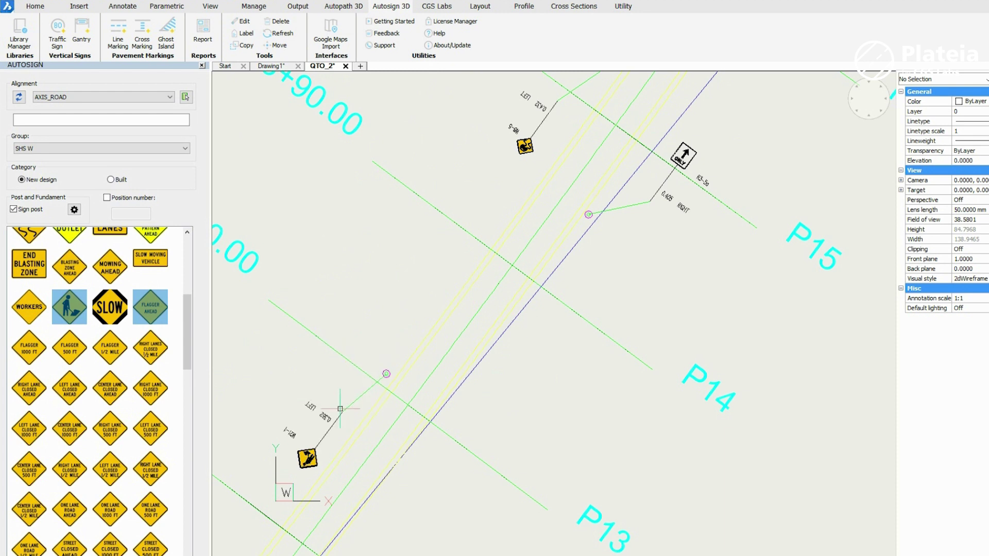
left_click(202, 66)
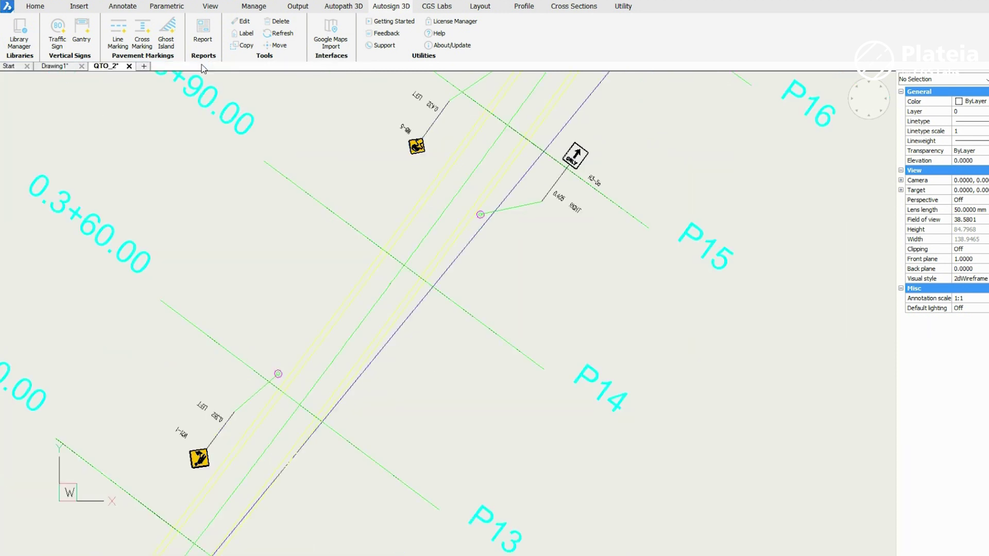
- Generate a traffic signs report for all signalling elements with table style ARO_MAINPTSTBL and place its table in the blank area below the map
left_click(208, 41)
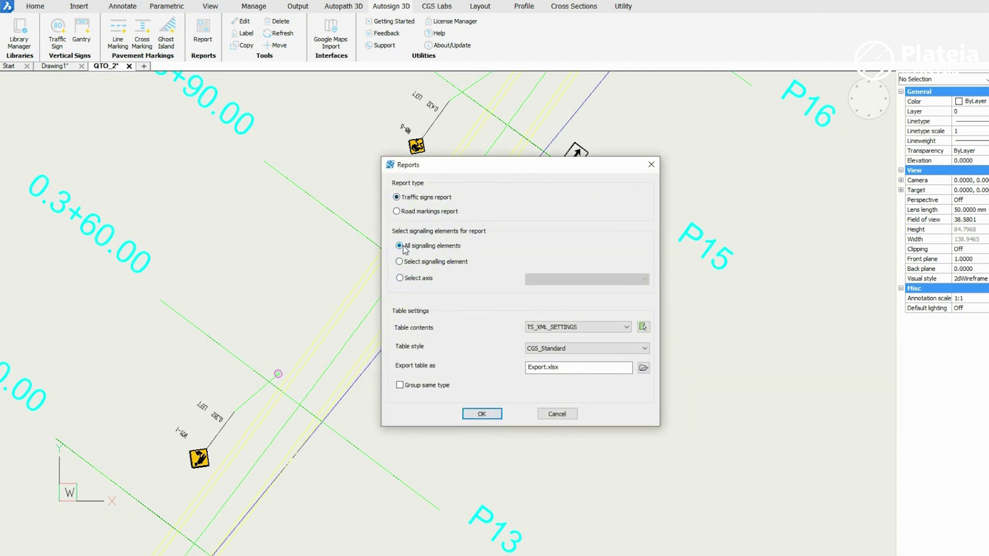
left_click(577, 351)
left_click(571, 358)
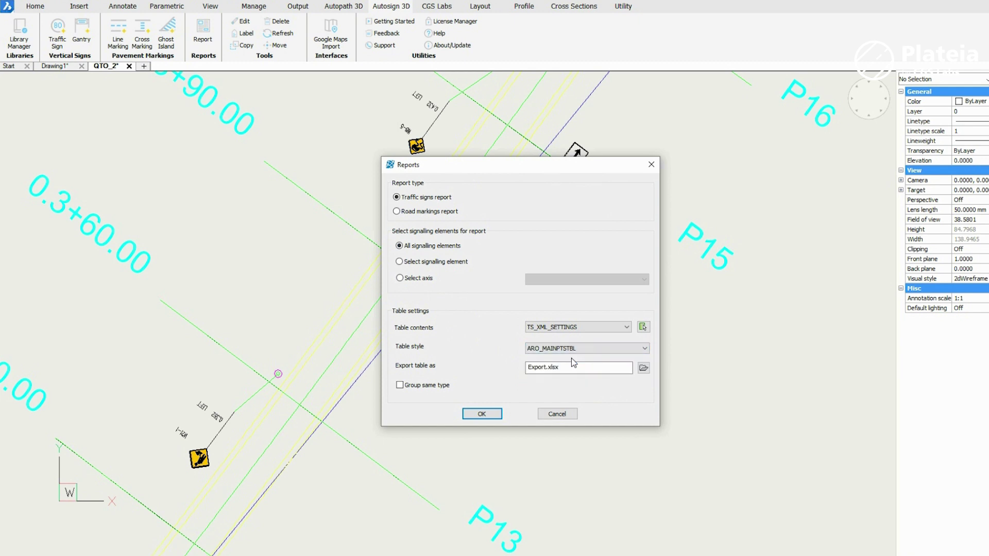
left_click(482, 413)
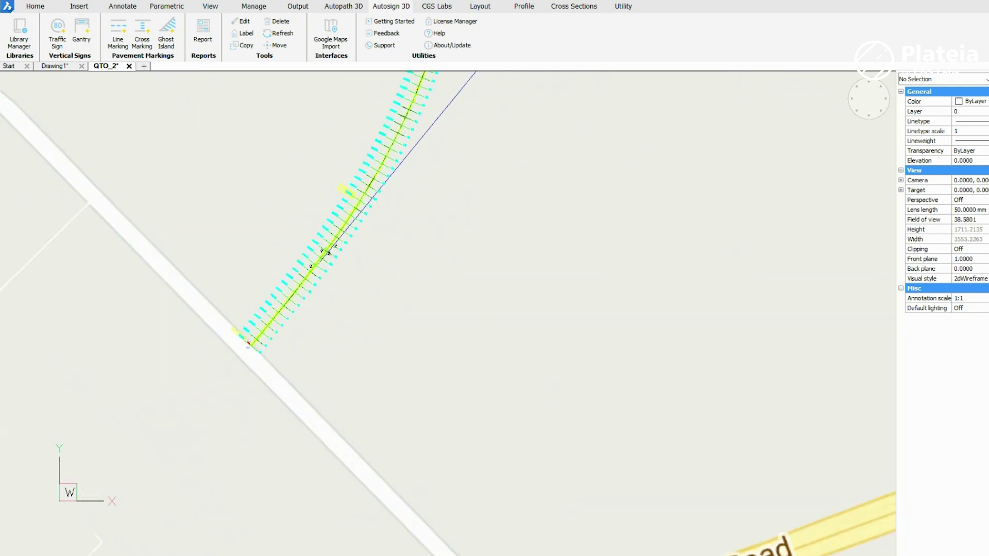
scroll(350, 253, "down", 4)
scroll(361, 426, "up", 3)
scroll(283, 338, "up", 5)
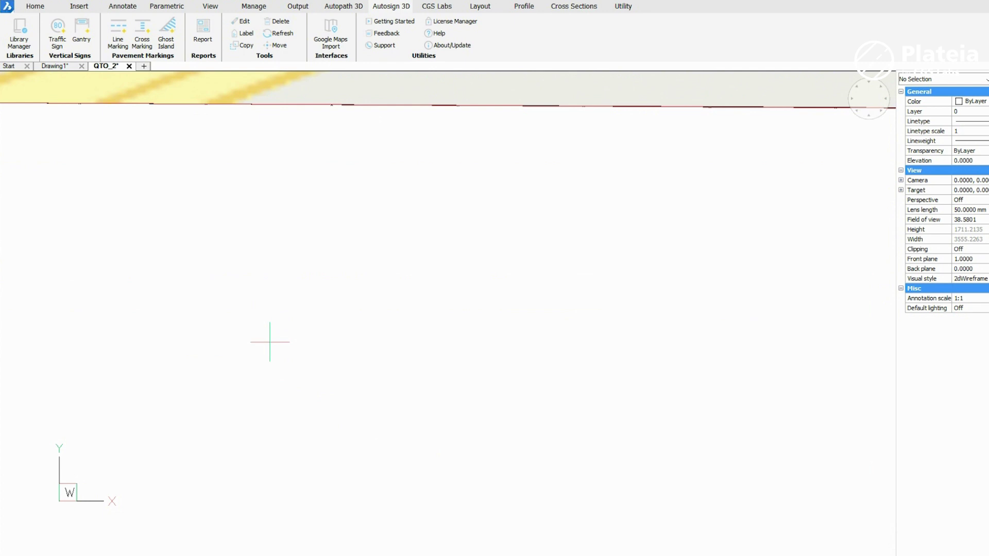
scroll(234, 248, "up", 5)
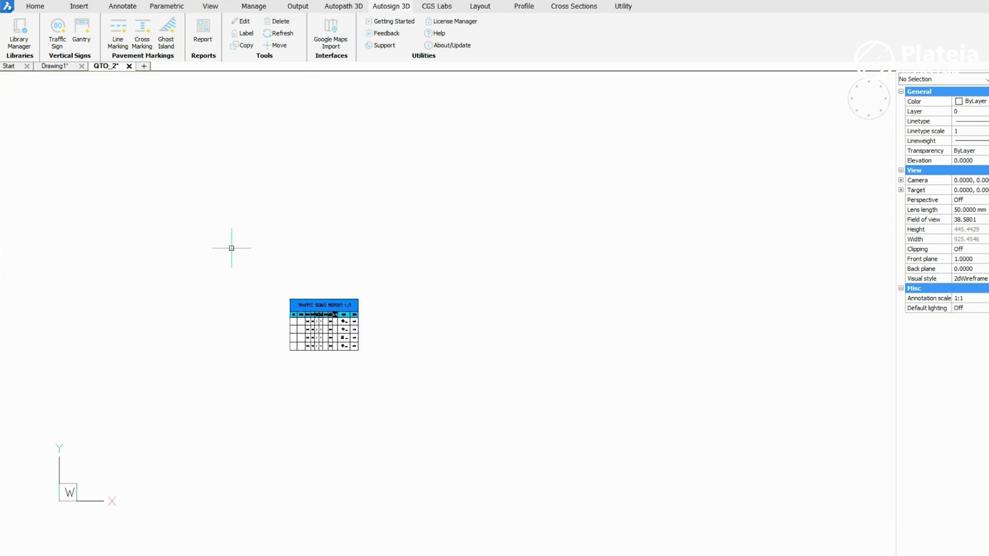
scroll(288, 309, "up", 8)
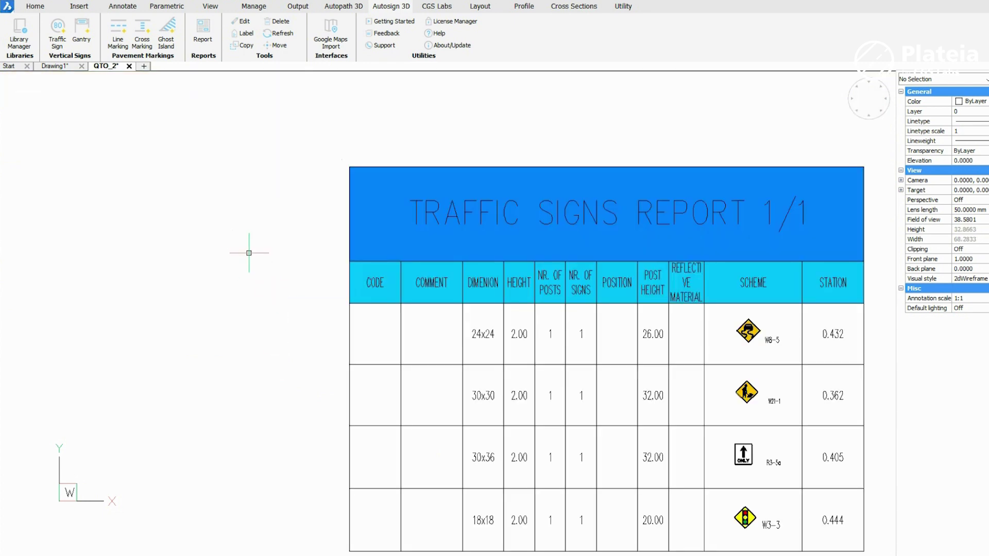
scroll(249, 256, "up", 3)
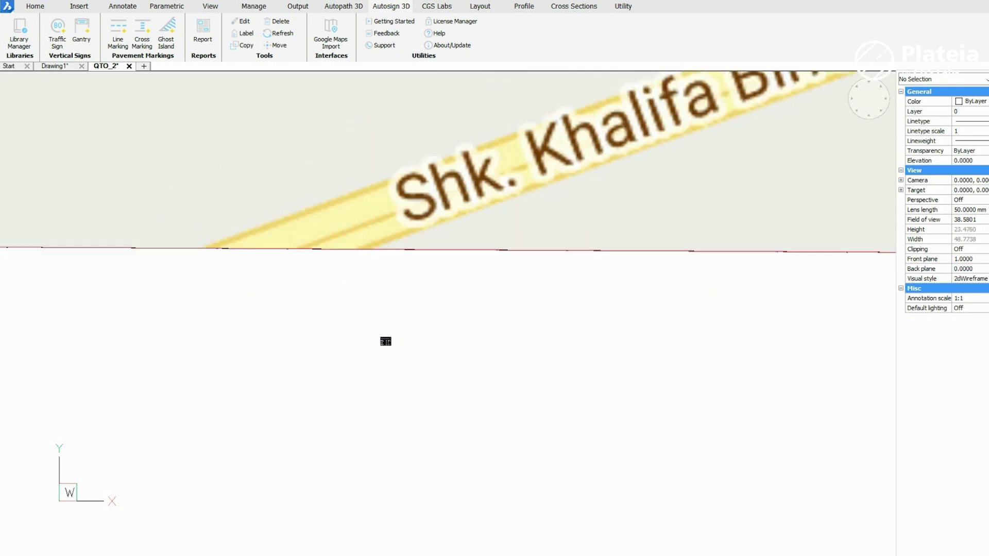
- Mark the road's left edge line near the W21-1 sign with a red continuous line marking of width 0.10
scroll(384, 342, "down", 4)
scroll(414, 212, "up", 4)
scroll(367, 234, "up", 5)
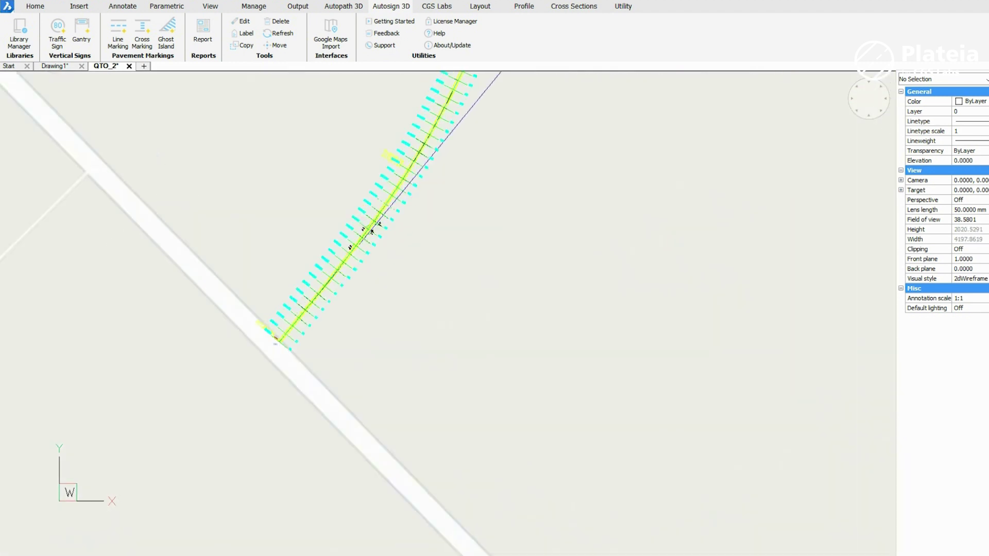
scroll(314, 290, "up", 8)
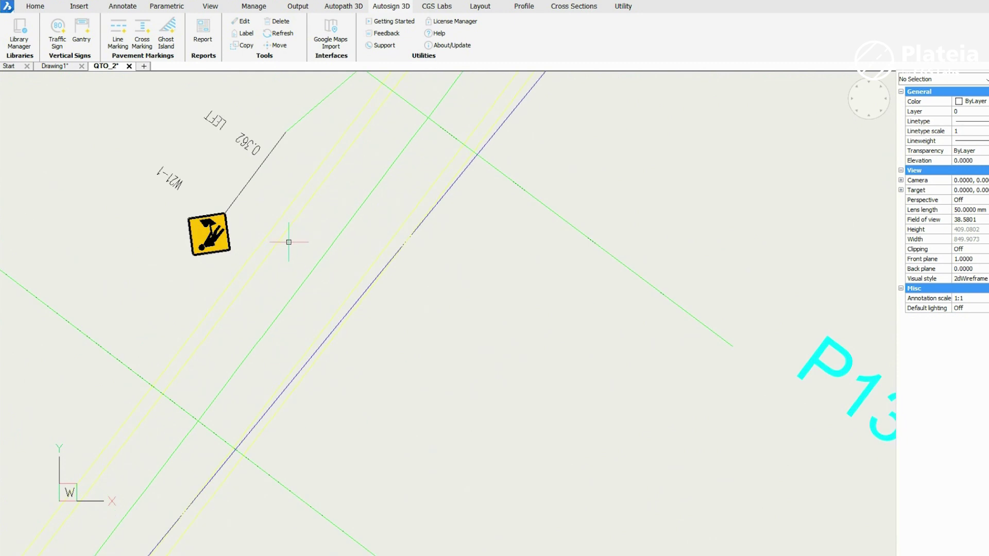
left_click(109, 32)
left_click(275, 245)
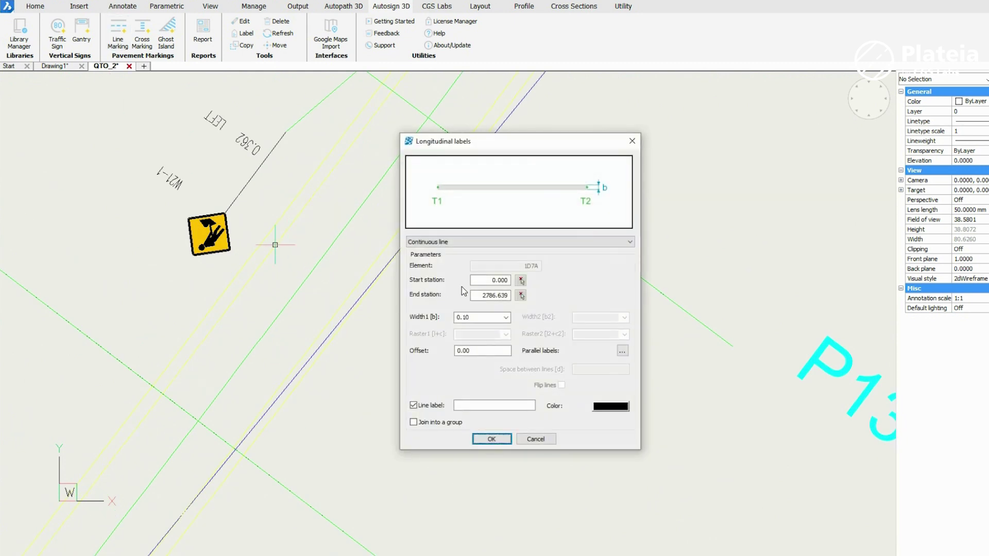
left_click(489, 250)
left_click(491, 243)
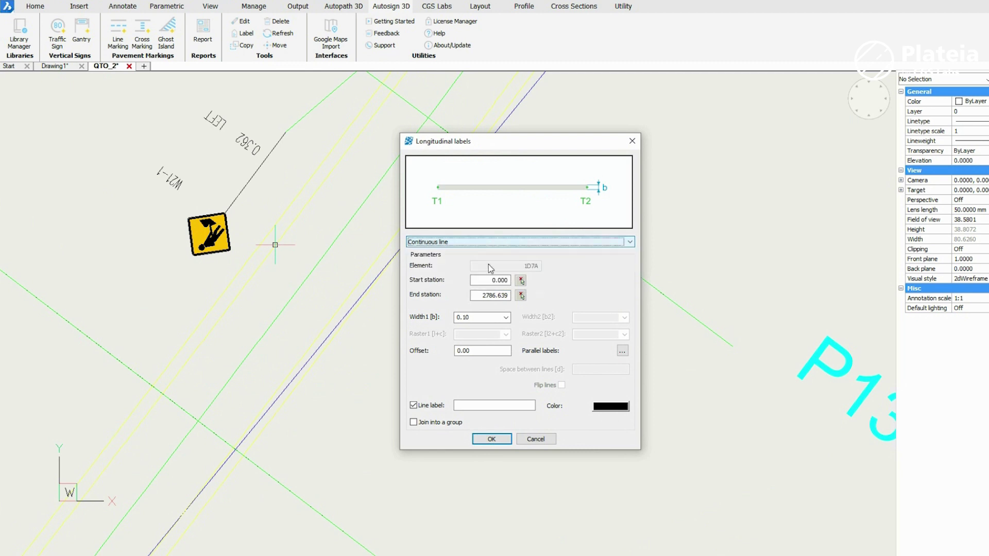
left_click(611, 406)
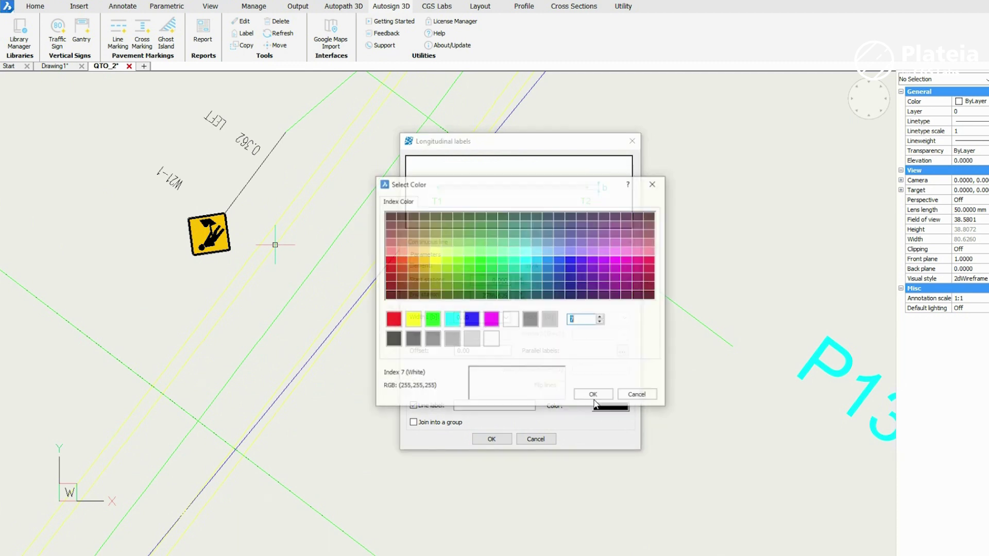
left_click(393, 319)
left_click(594, 395)
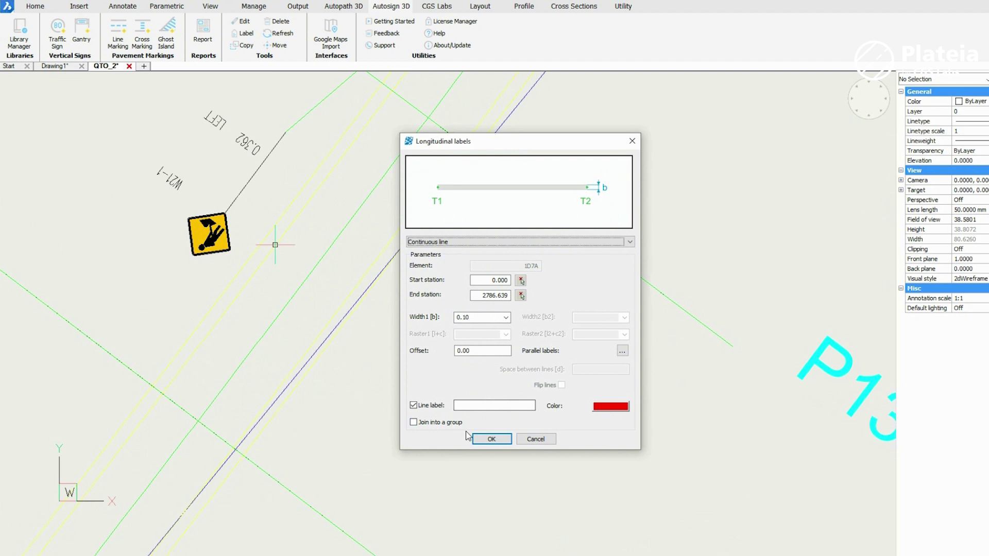
left_click(480, 438)
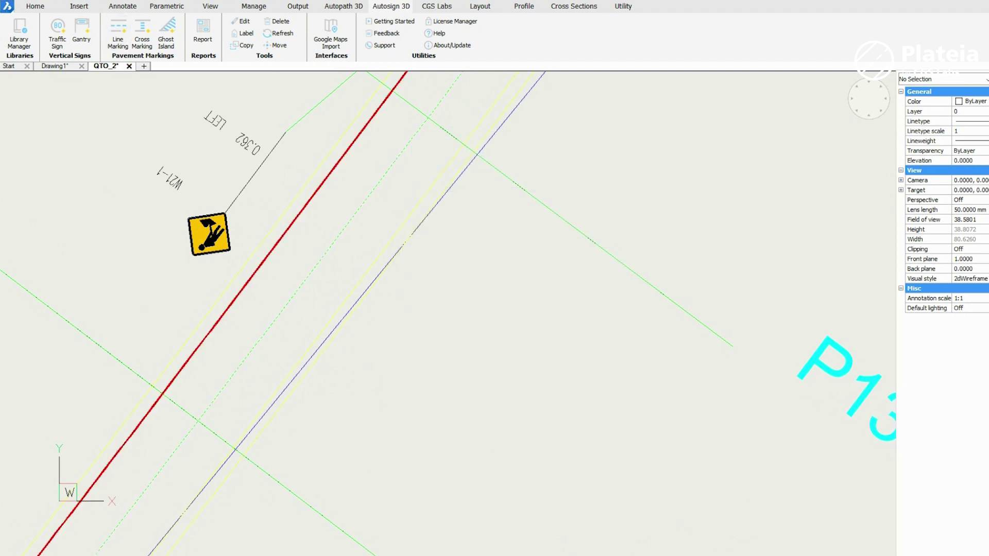
- Mark the road centreline with a black dashed line marking, width 0.10 and raster 1+1
left_click(461, 241)
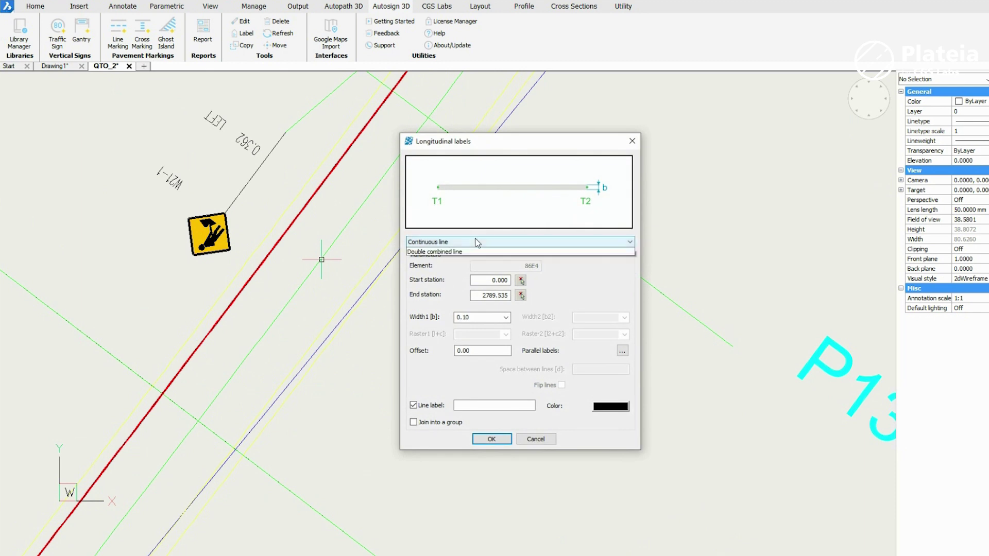
left_click(462, 255)
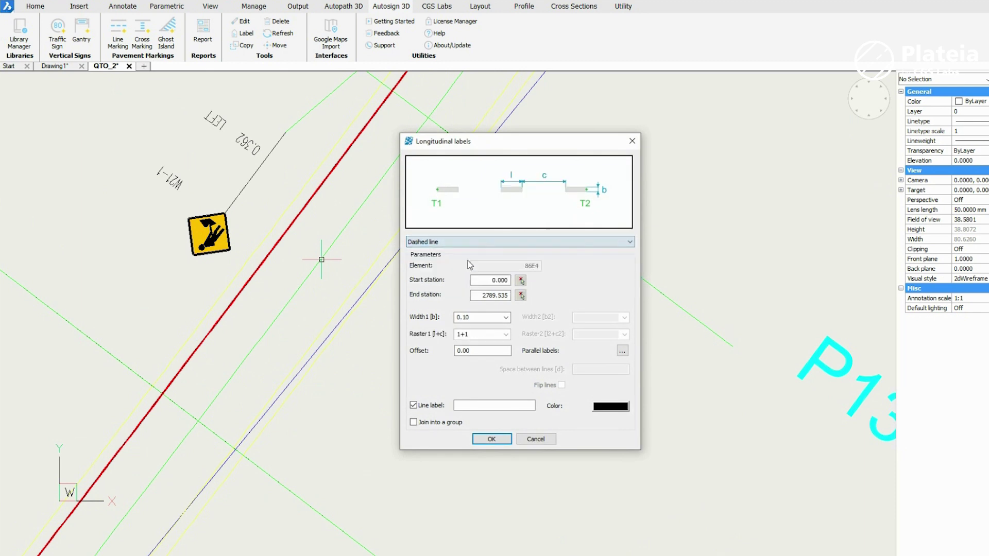
left_click(500, 440)
left_click(321, 259)
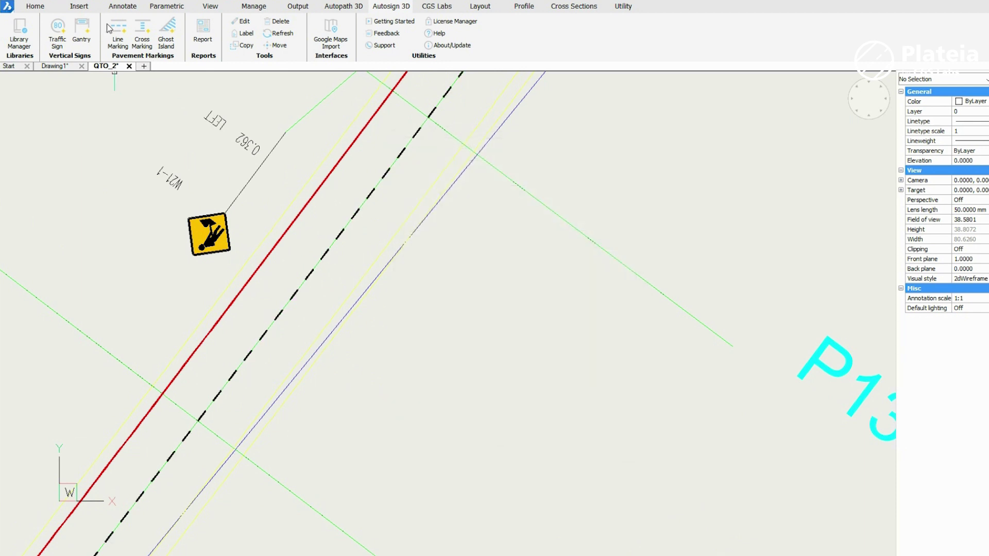
- Mark the road's right edge line with a red continuous line marking of width 0.10
left_click(341, 307)
left_click(595, 408)
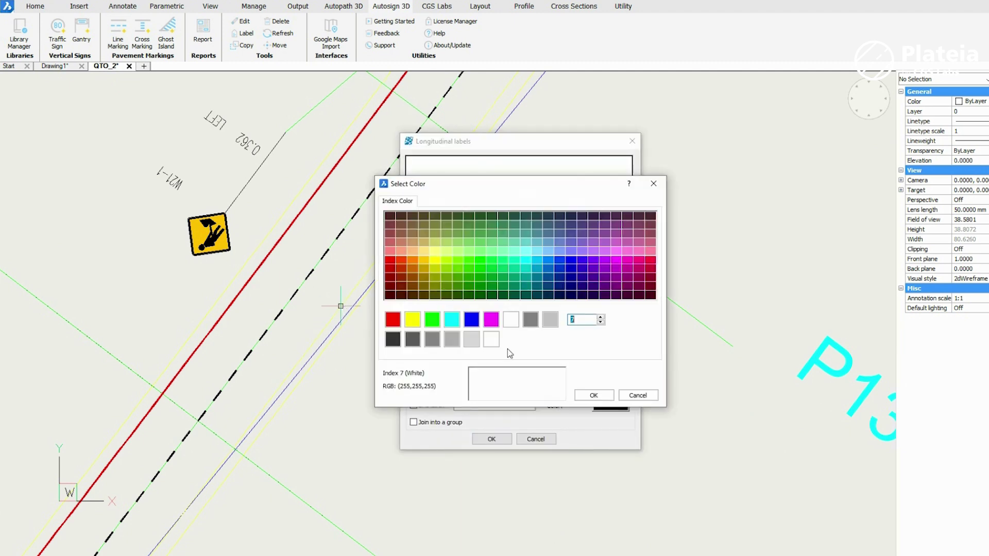
left_click(403, 318)
left_click(593, 395)
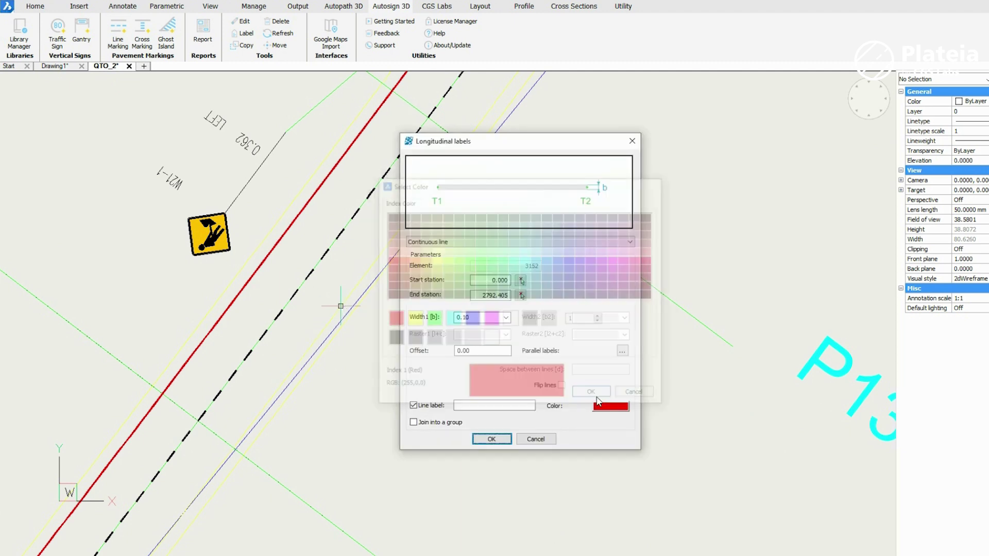
left_click(492, 439)
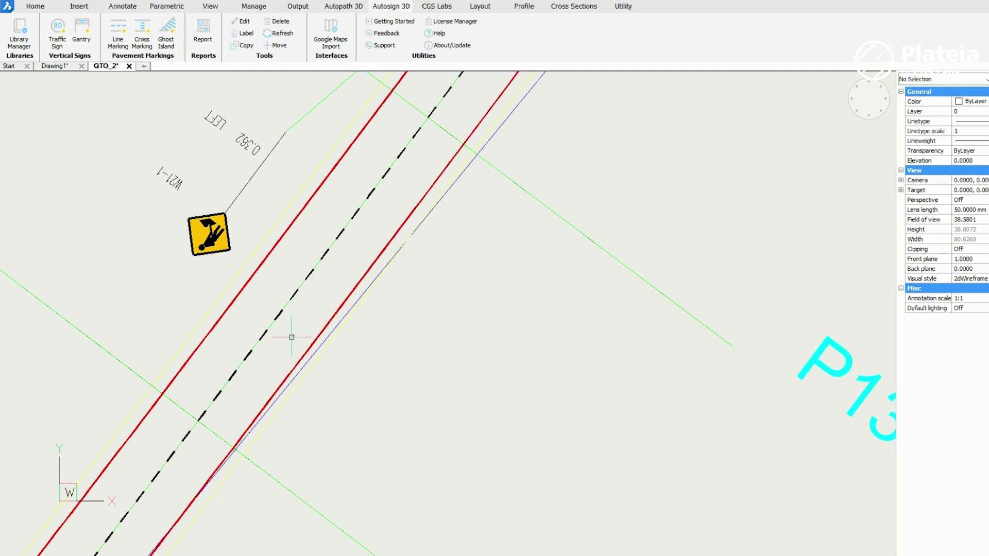
- Draw a crosswalk with length 0.50 and offset 0.50 across the road between the red edge lines near the W21-1 sign
left_click(142, 32)
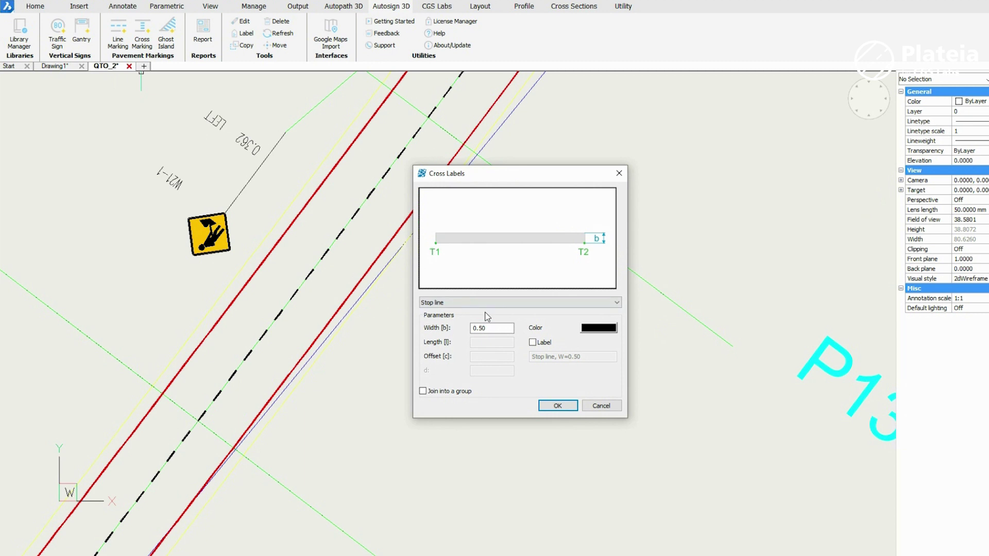
left_click(486, 303)
left_click(483, 346)
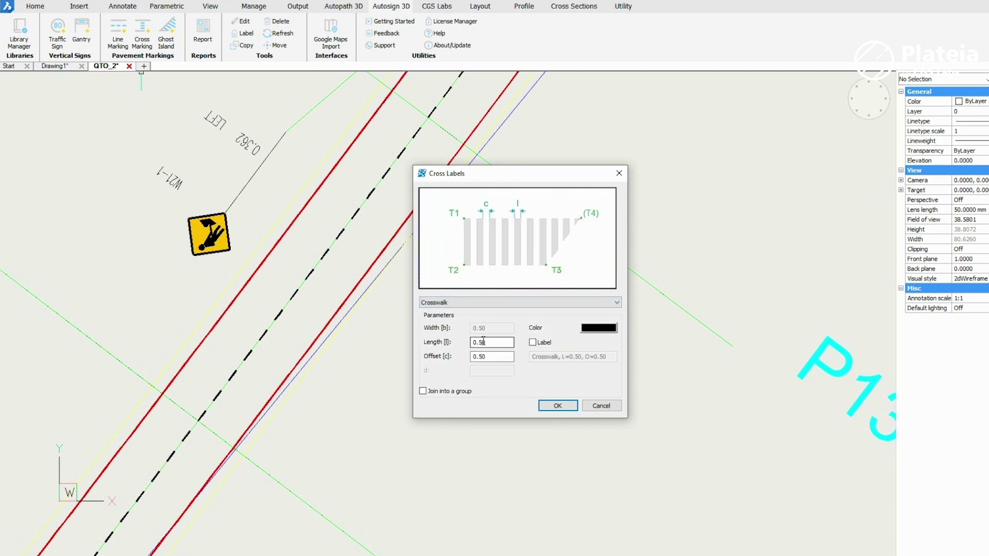
left_click(546, 407)
scroll(332, 337, "up", 3)
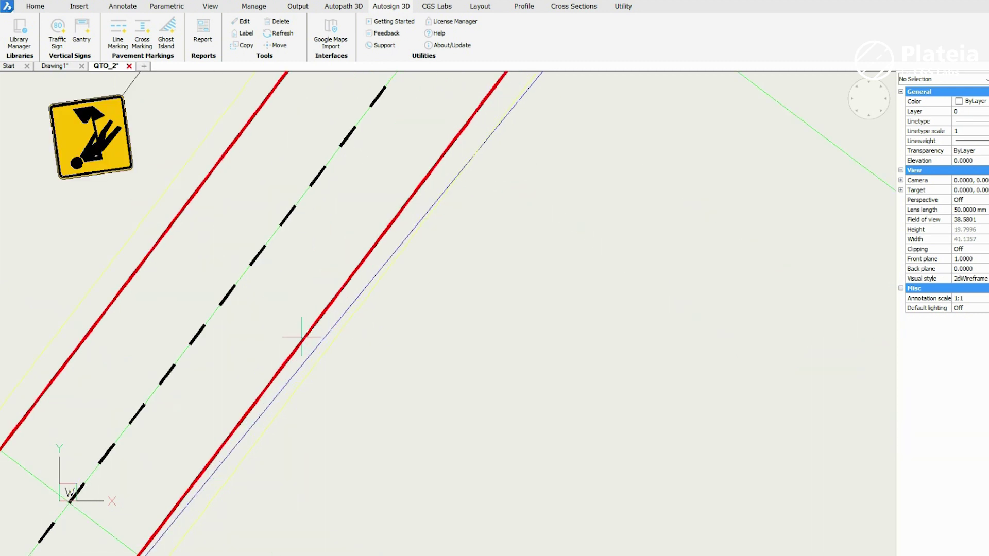
left_click(328, 305)
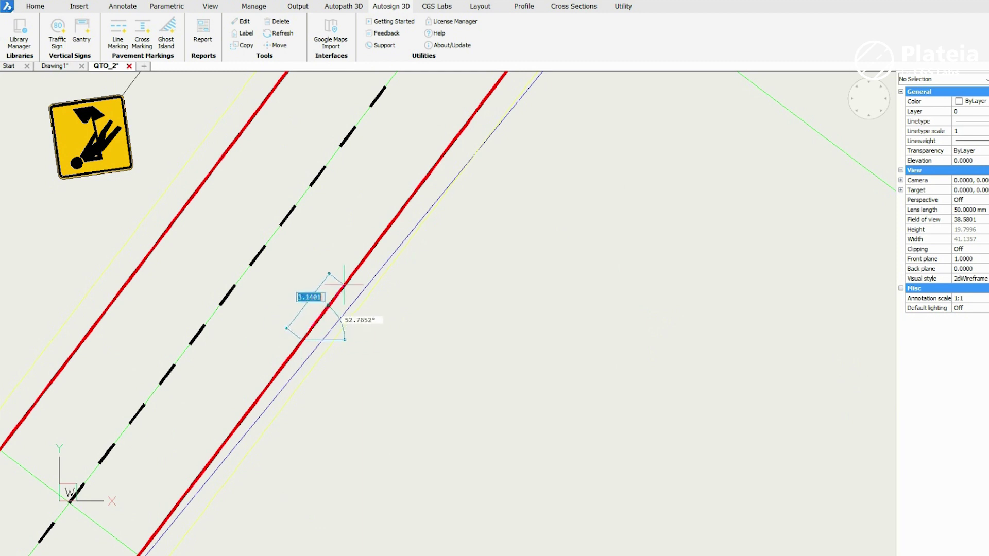
left_click(371, 248)
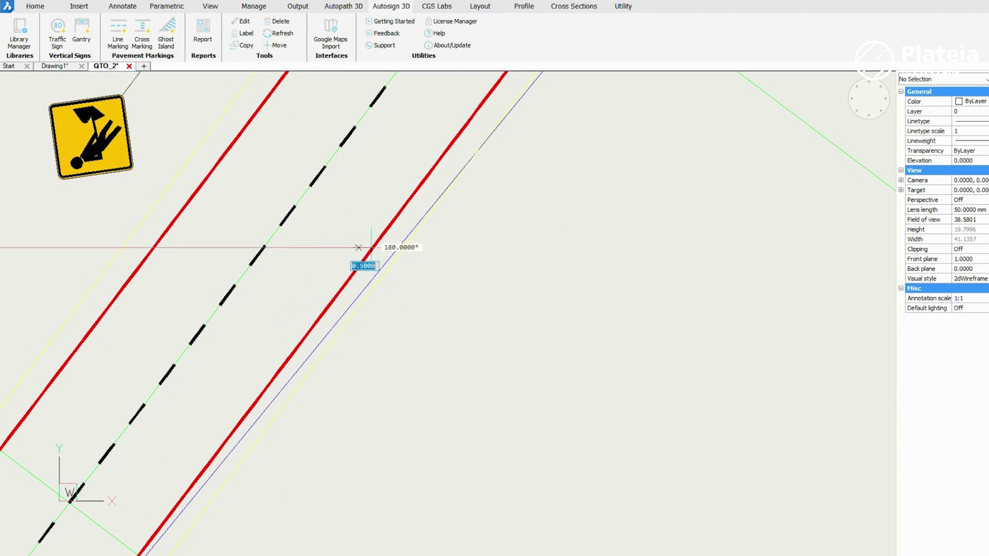
left_click(229, 148)
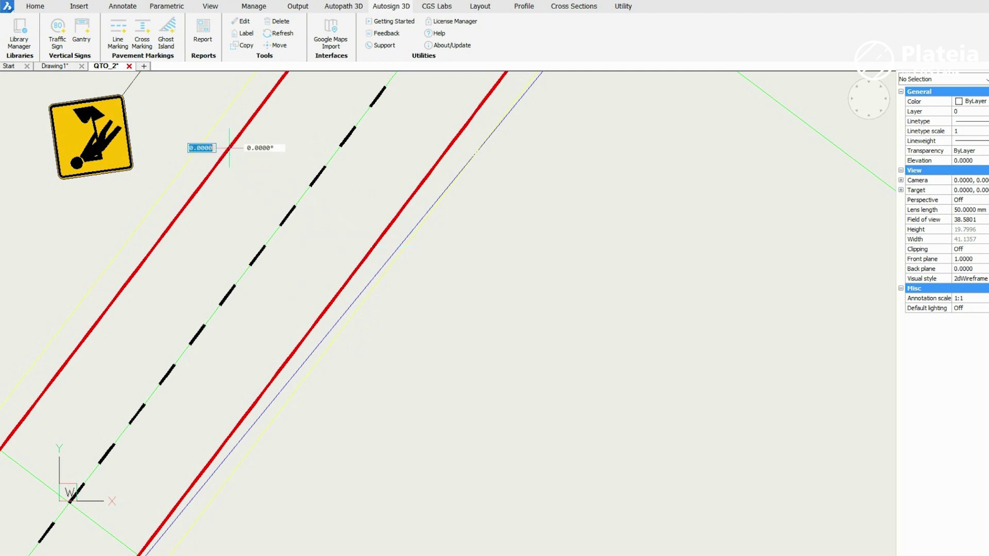
key("Return")
scroll(381, 392, "down", 3)
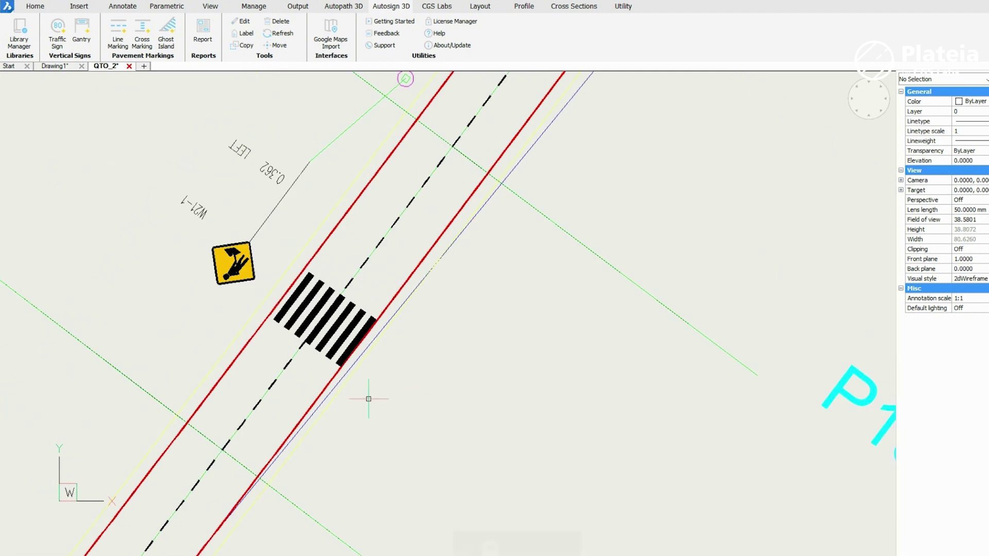
- Insert a gantry on AXIS_ROAD with H 5.00 and A 10.00, spanning the road beside the crosswalk, with its frame view right of the road
left_click(83, 27)
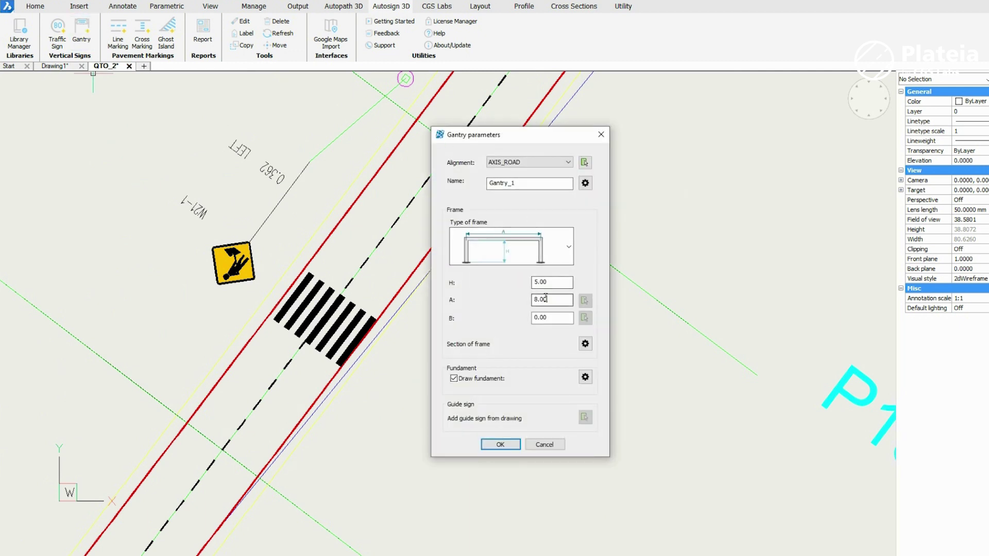
left_click_drag(547, 299, 498, 297)
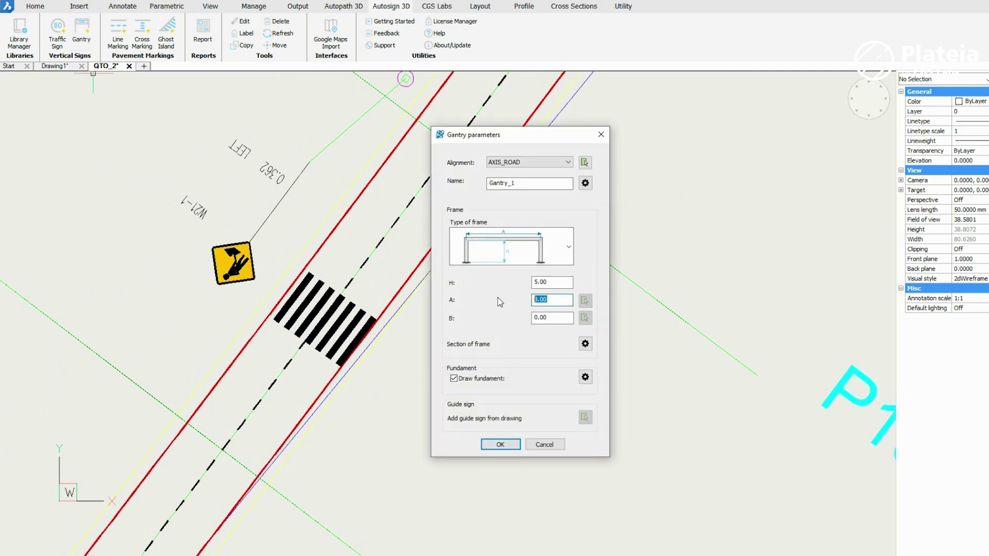
left_click(535, 318)
left_click(501, 445)
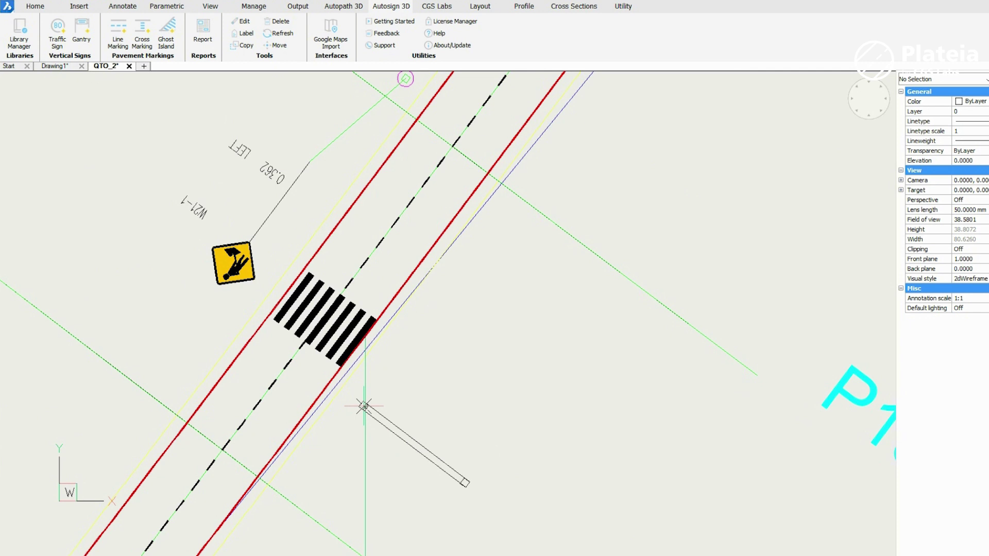
scroll(371, 411, "up", 4)
scroll(318, 398, "down", 5)
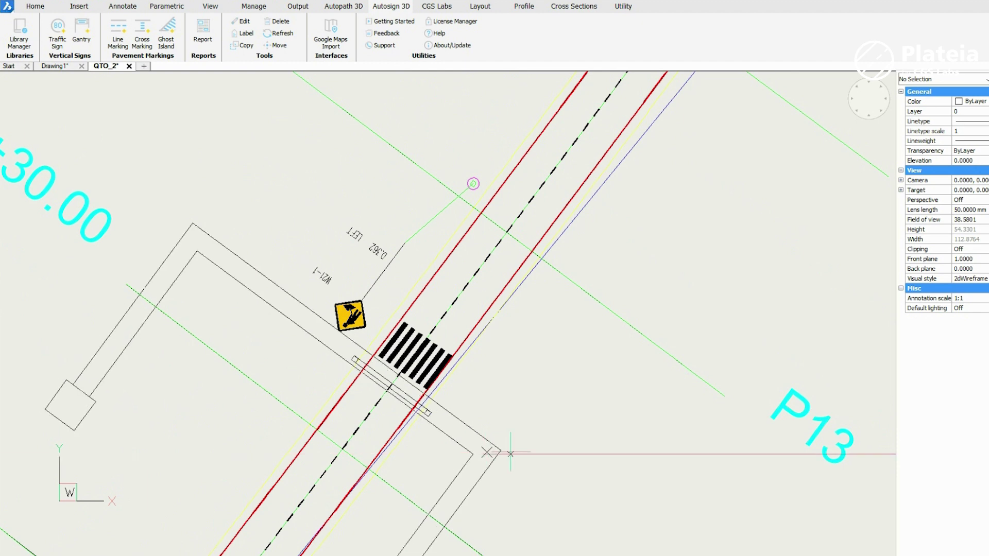
scroll(779, 413, "down", 3)
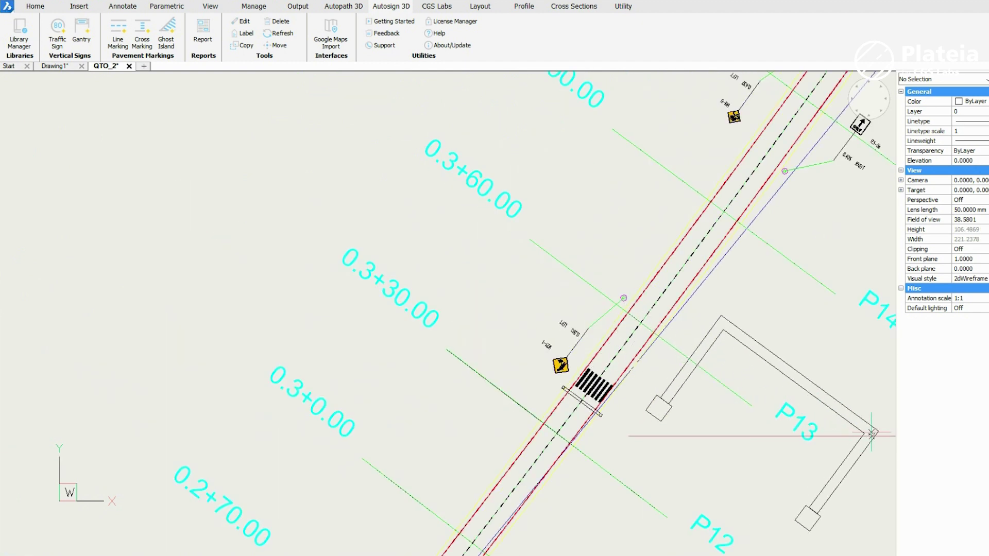
left_click(876, 435)
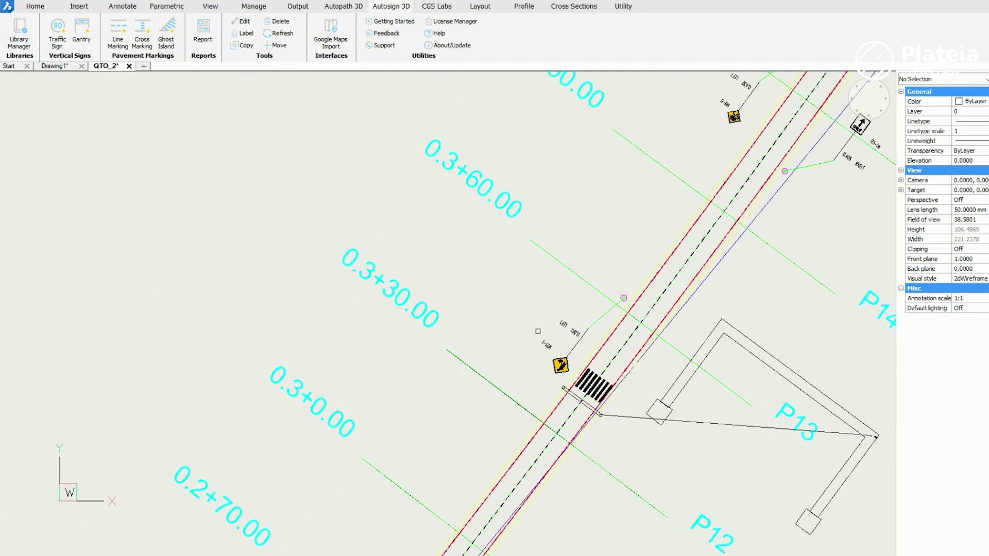
- Edit the left edge line marking to give it a larger width and blue colour
scroll(567, 402, "up", 5)
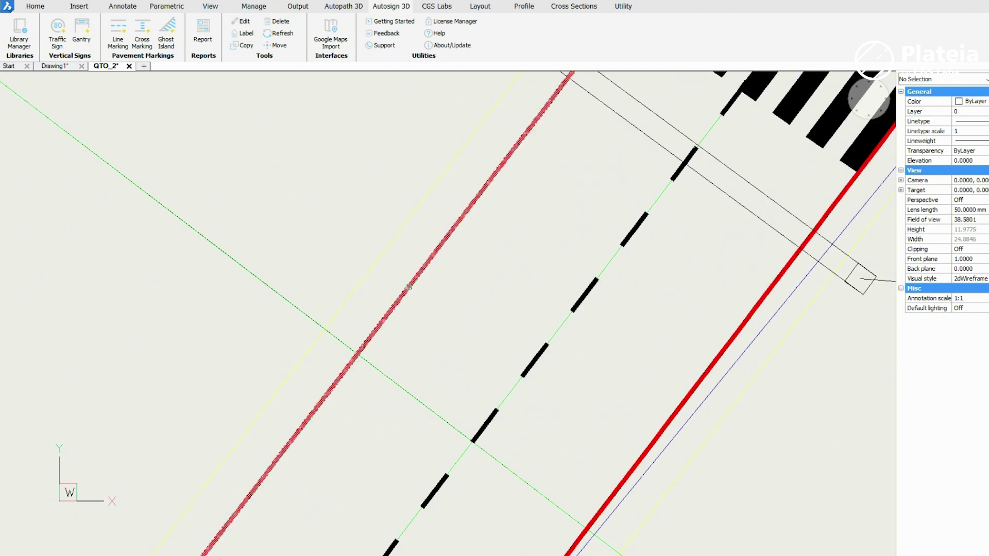
left_click(409, 291)
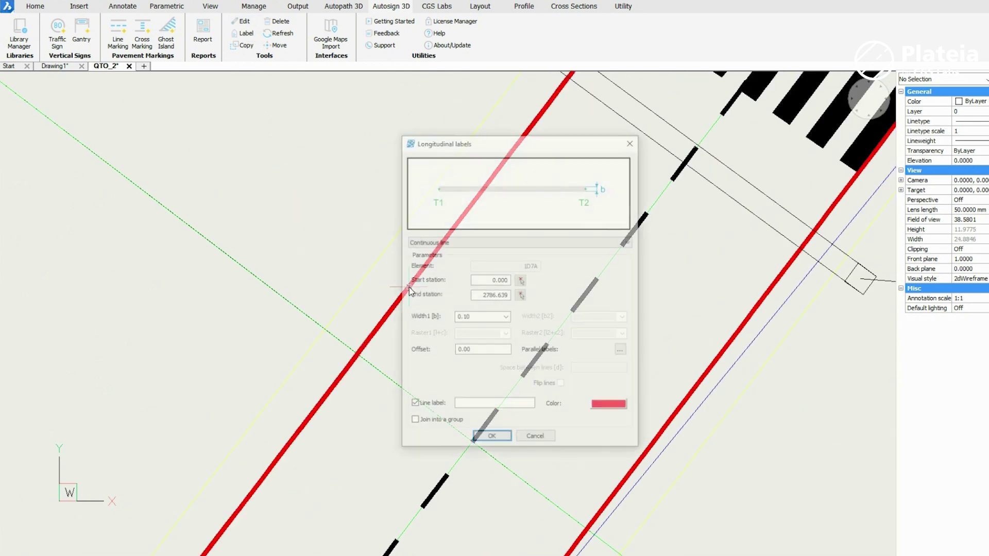
left_click(507, 317)
left_click(497, 335)
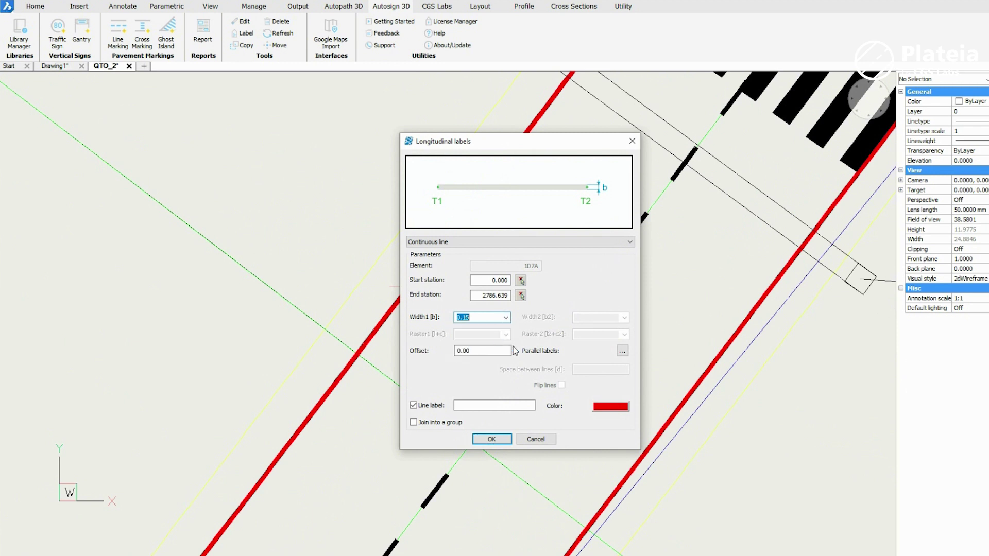
left_click(599, 405)
left_click(471, 320)
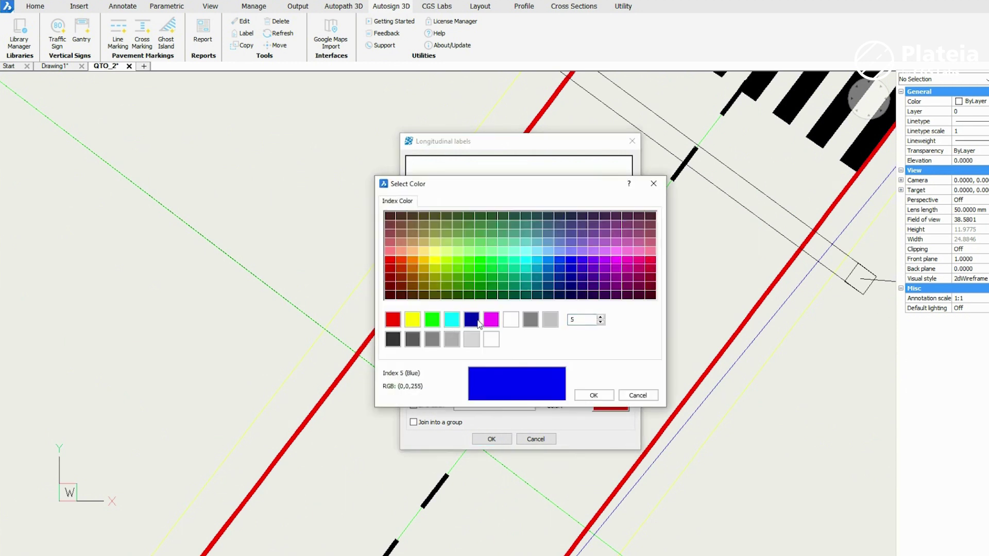
left_click(593, 396)
left_click(492, 439)
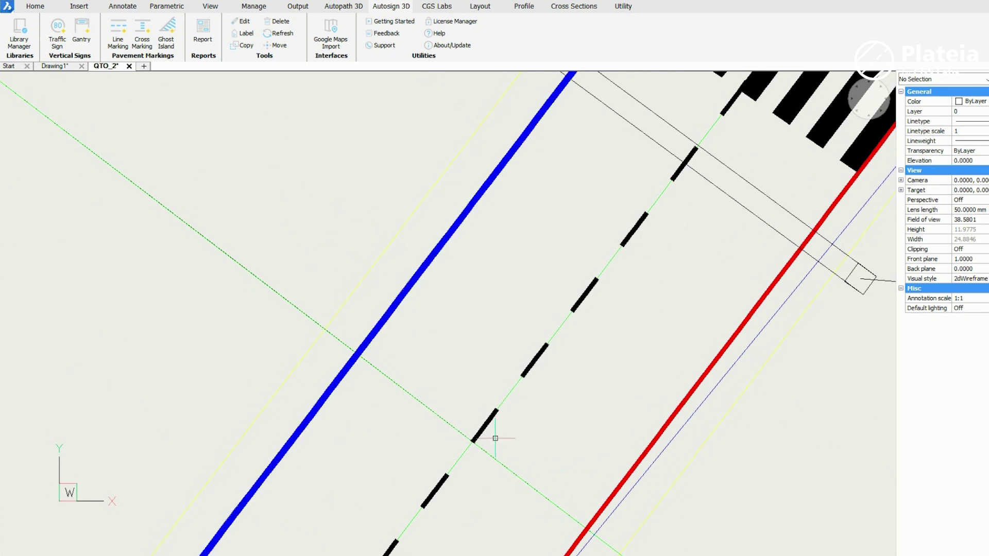
- Edit the gantry beside the crosswalk and increase its frame span A
scroll(136, 495, "down", 2)
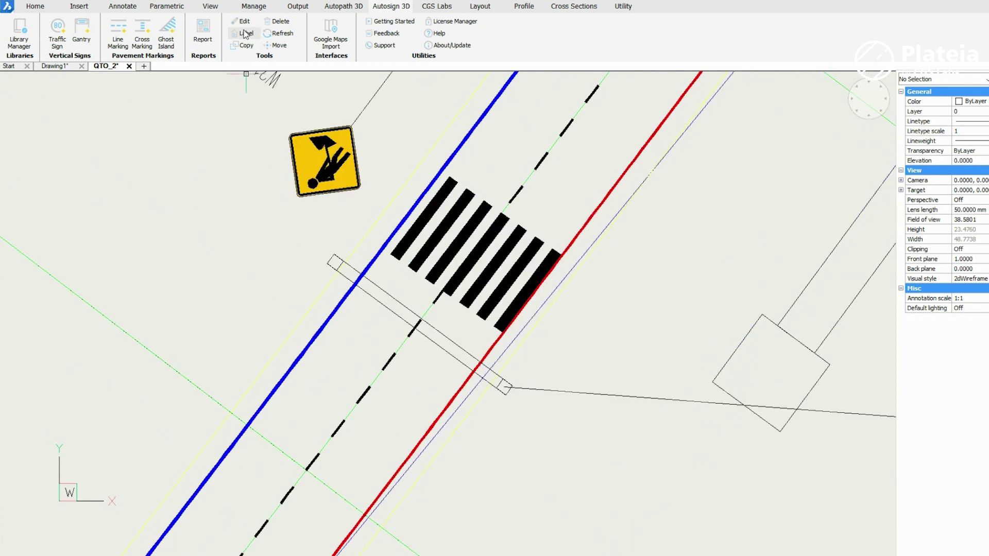
left_click(454, 358)
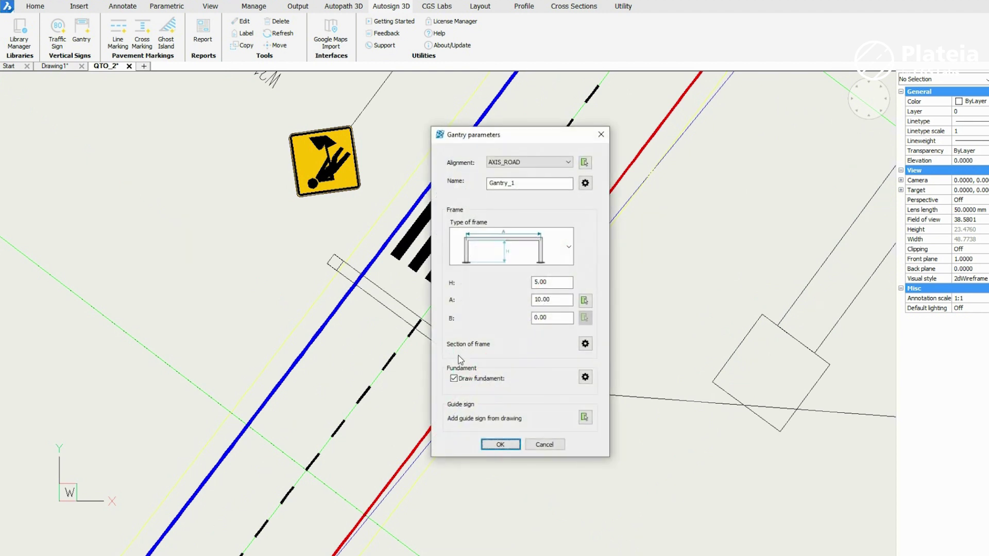
left_click(539, 300)
left_click(500, 444)
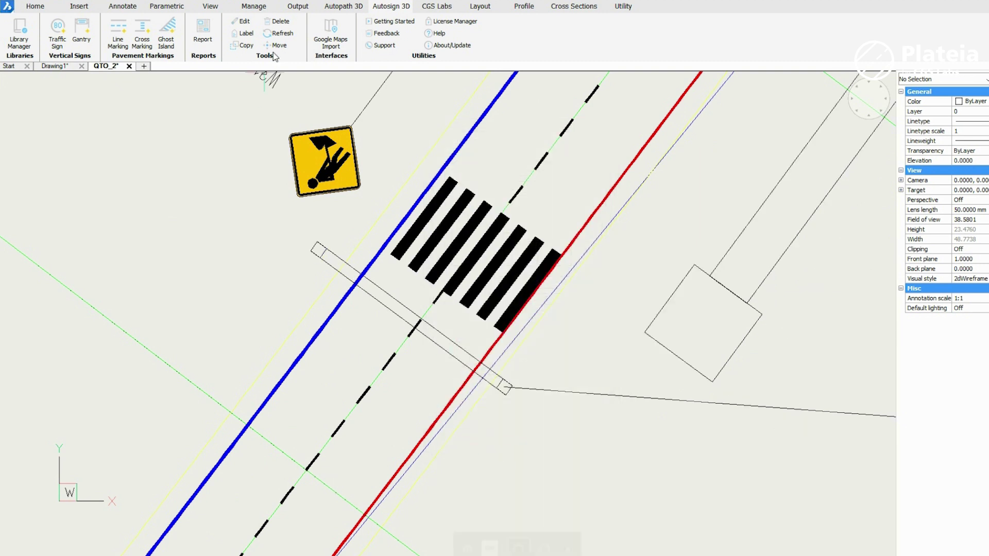
- Move the W21-1 sign along the road's left side to about station 0.335, beyond the gantry
scroll(223, 262, "down", 2)
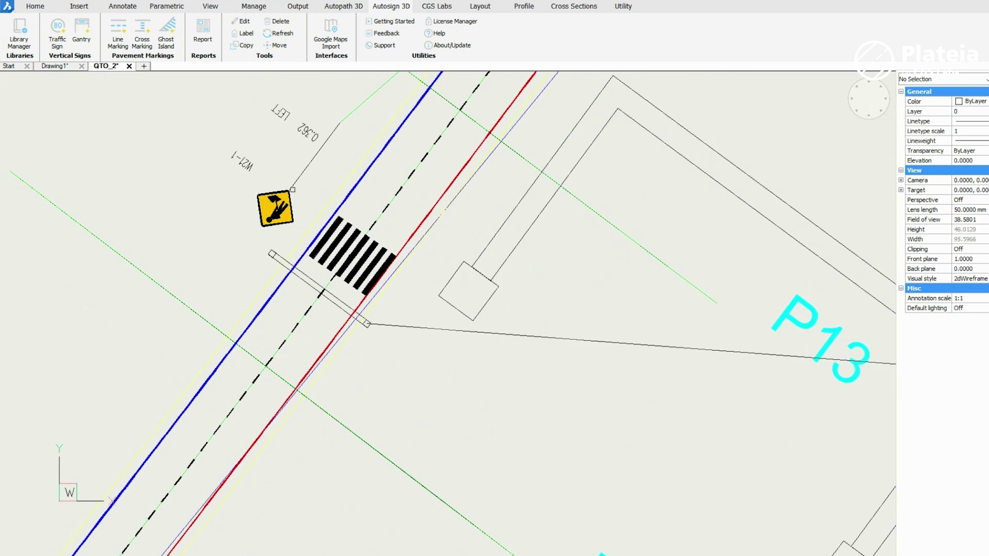
left_click(290, 191)
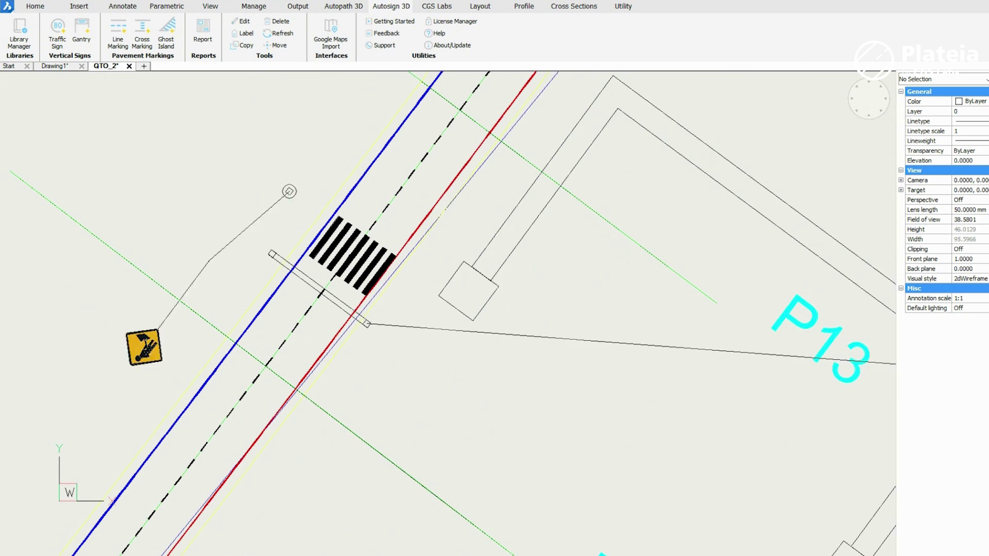
left_click(246, 277)
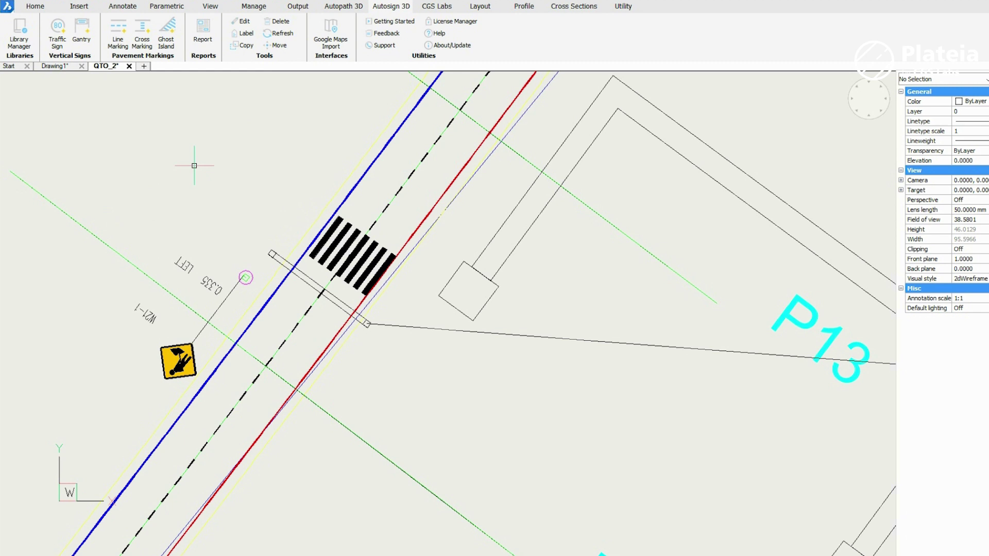
- Label the blue left edge line marking just past the W21-1 sign, with the leader ending in the left lane
left_click(243, 45)
scroll(229, 388, "up", 5)
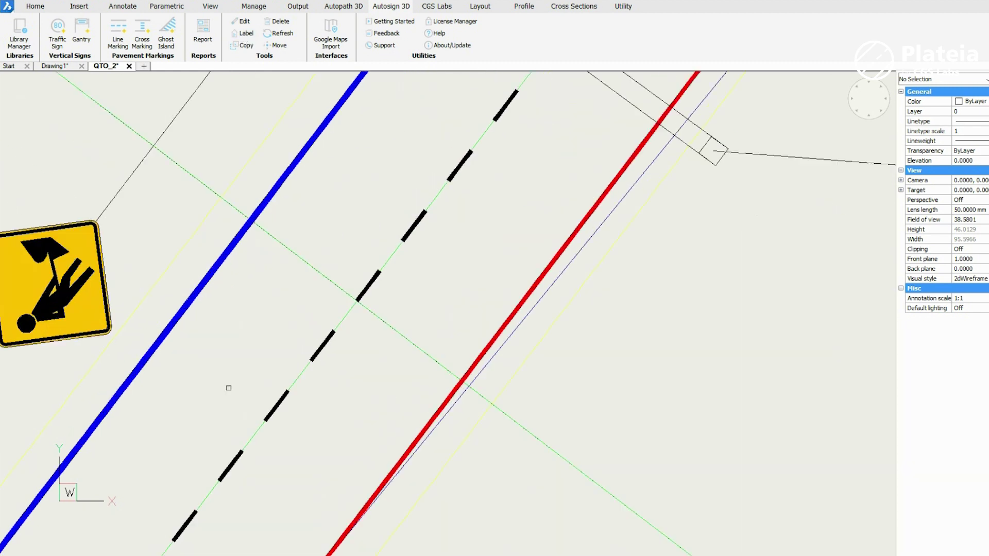
left_click(201, 286)
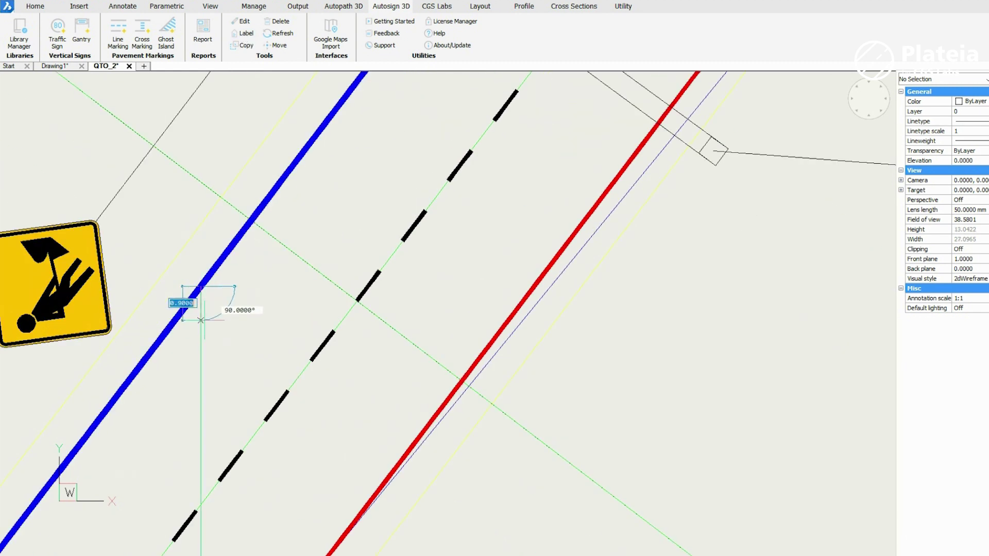
left_click(209, 381)
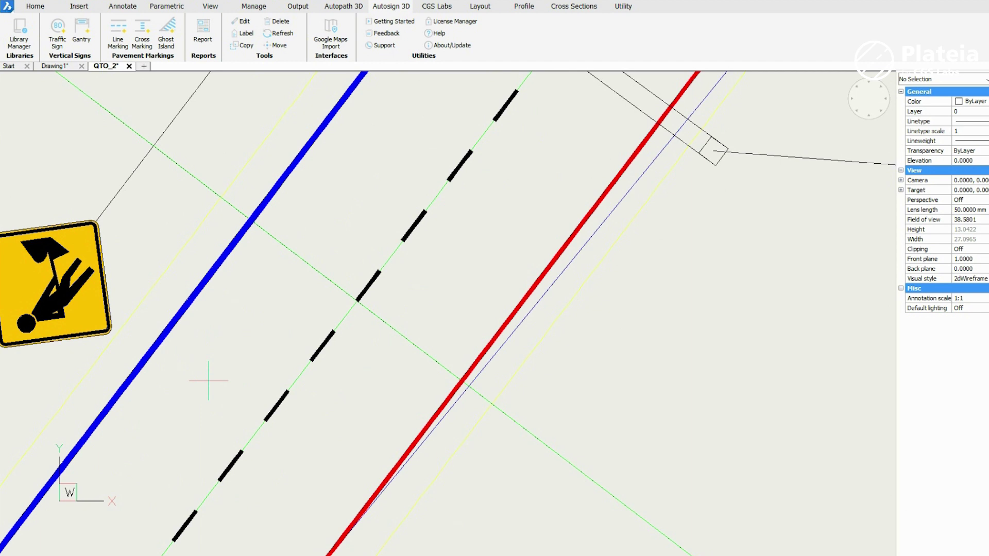
left_click(209, 380)
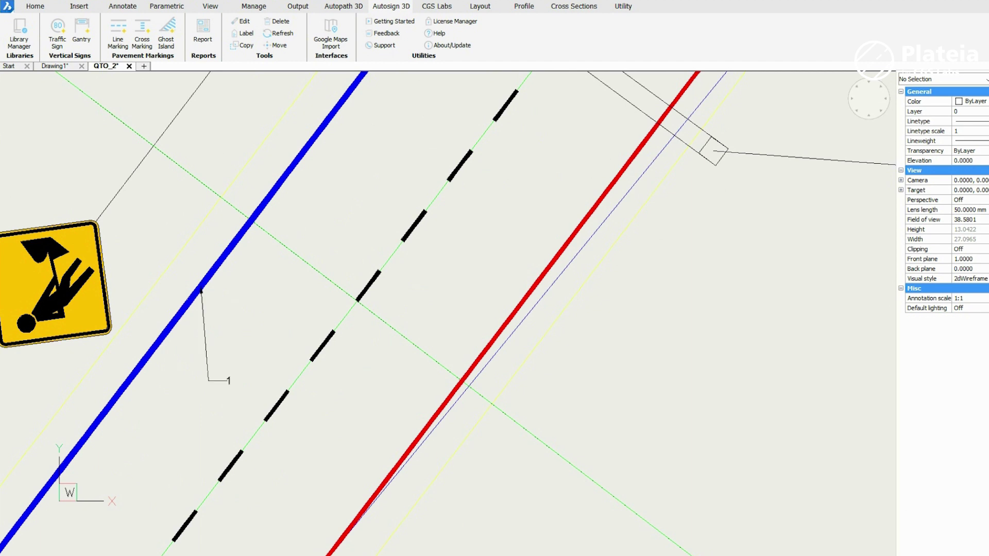
- Label the dashed centre line marking near the first label, with the leader ending in the right lane
left_click(244, 34)
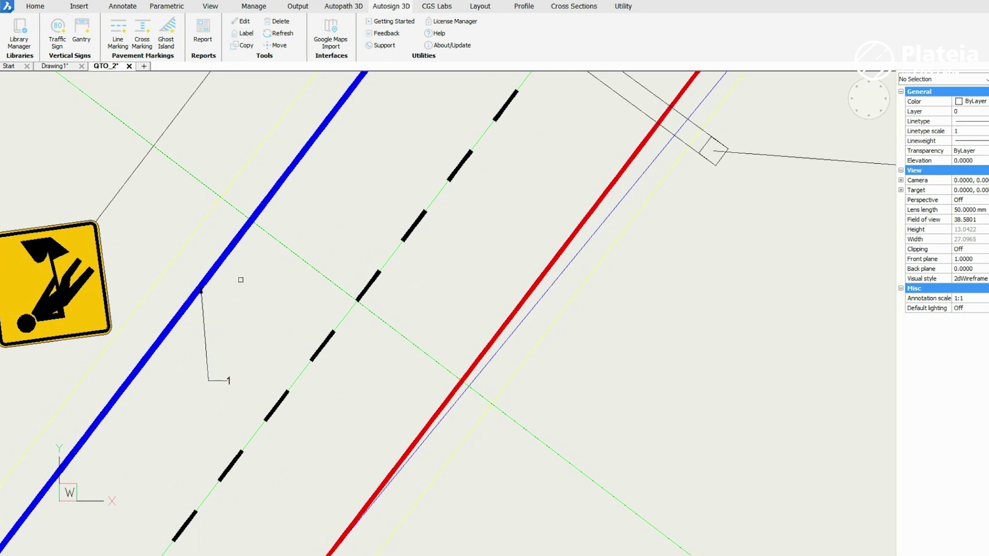
left_click(283, 404)
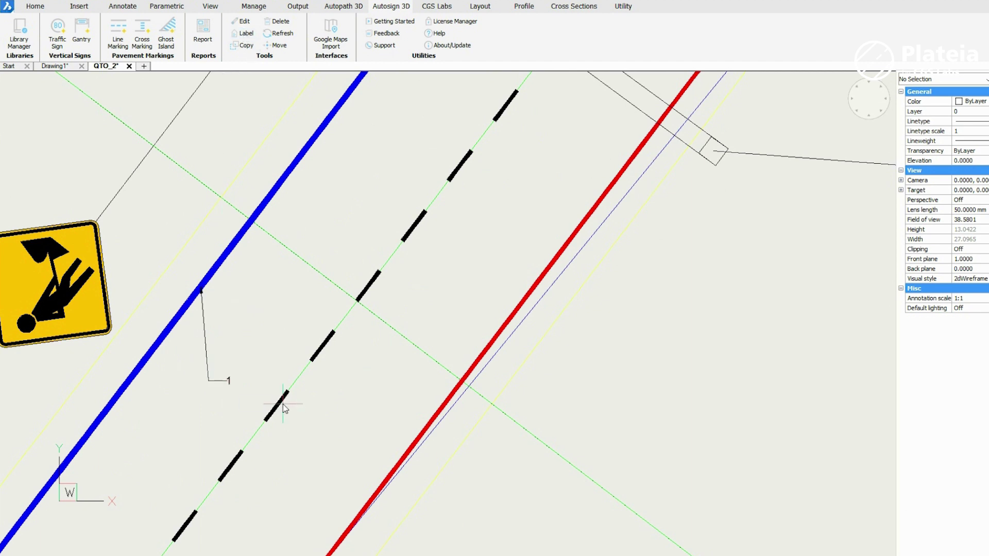
key("Escape")
left_click(287, 488)
- Label the red right edge line marking beside the other two labels, with its leader pointing down from the line
left_click(244, 34)
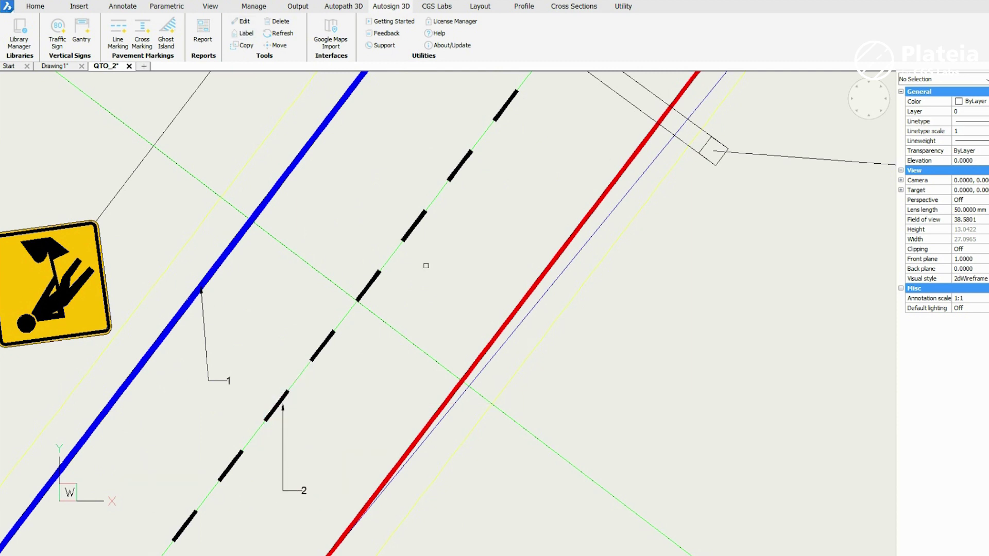
left_click(397, 466)
key("Escape")
scroll(540, 498, "down", 3)
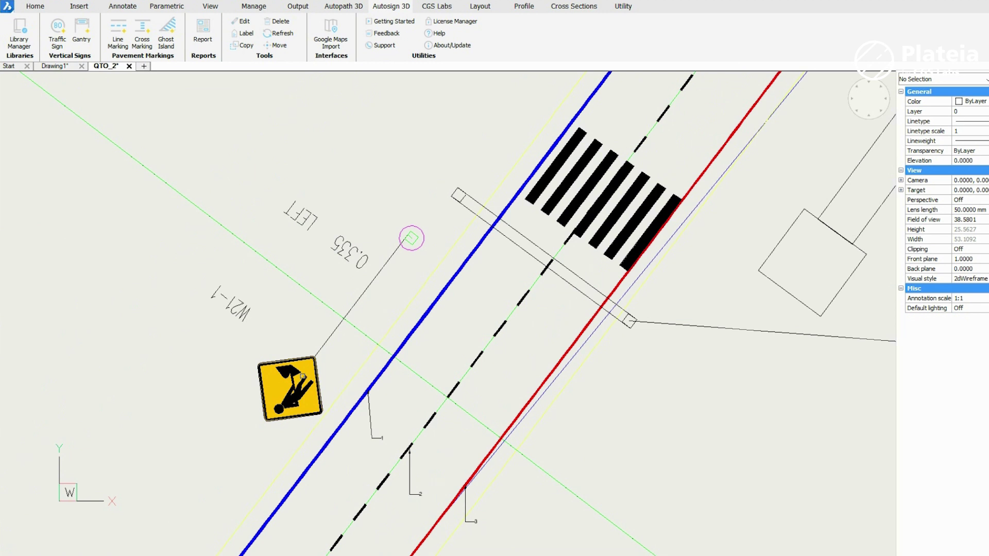
- Copy the W21-1 sign beside the gantry to the road's left side near cross-section P9
left_click(315, 368)
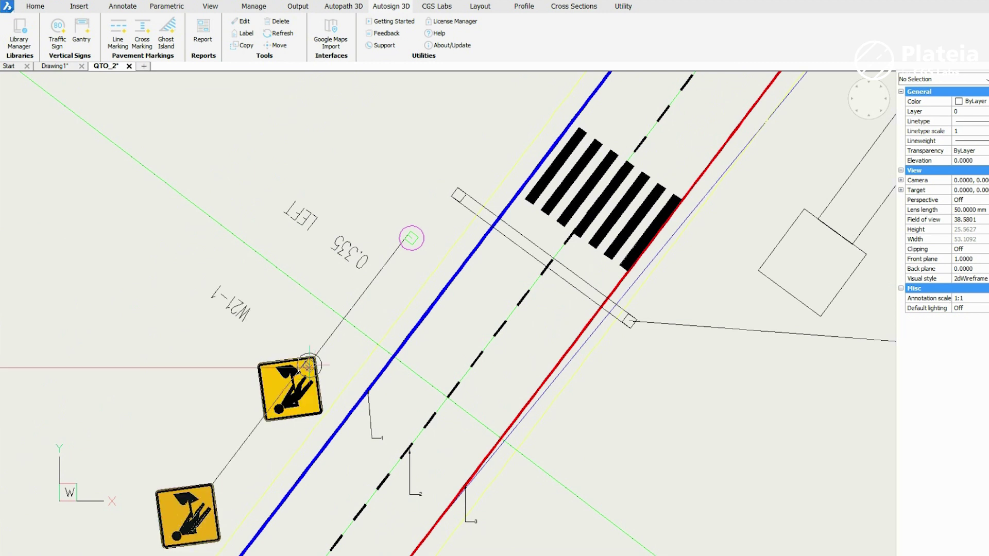
scroll(316, 342, "down", 10)
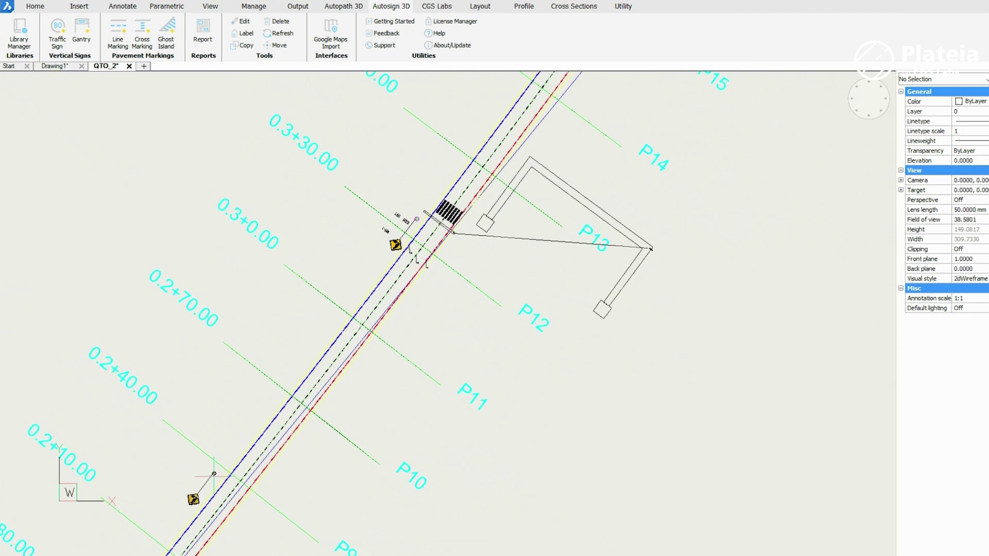
scroll(236, 444, "up", 3)
left_click(164, 519)
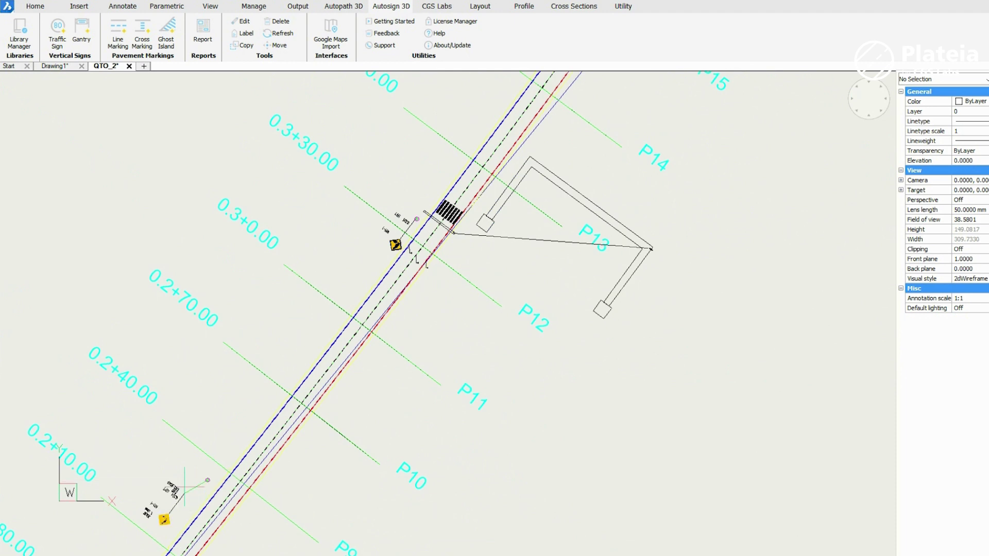
scroll(403, 203, "up", 6)
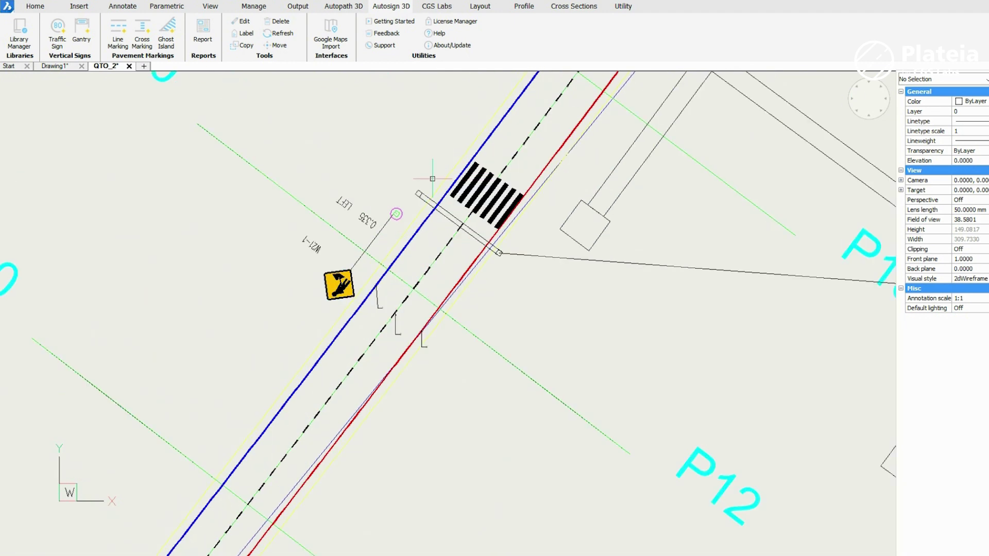